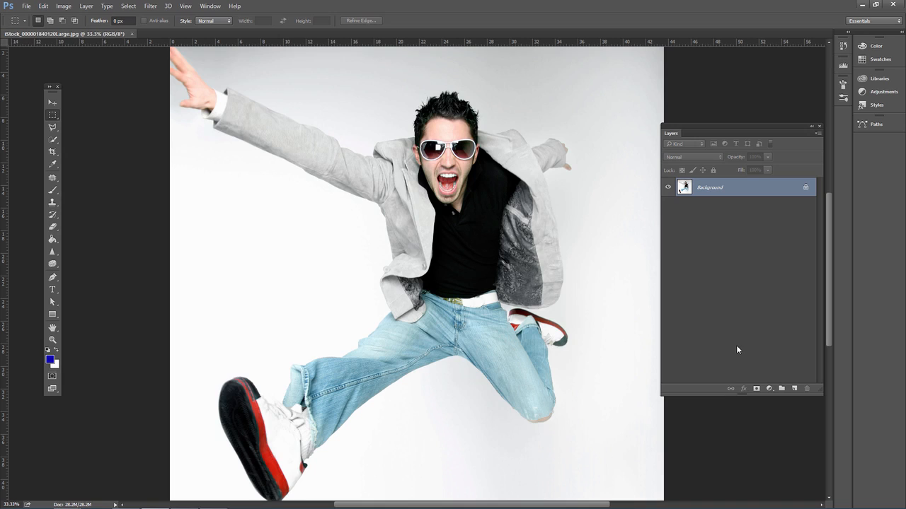
Step: Duplicate the background layer and darken the copy with Curves, mapping input 94 to 76 and input 198 to 175
{"action": "key", "text": "ctrl+j"}
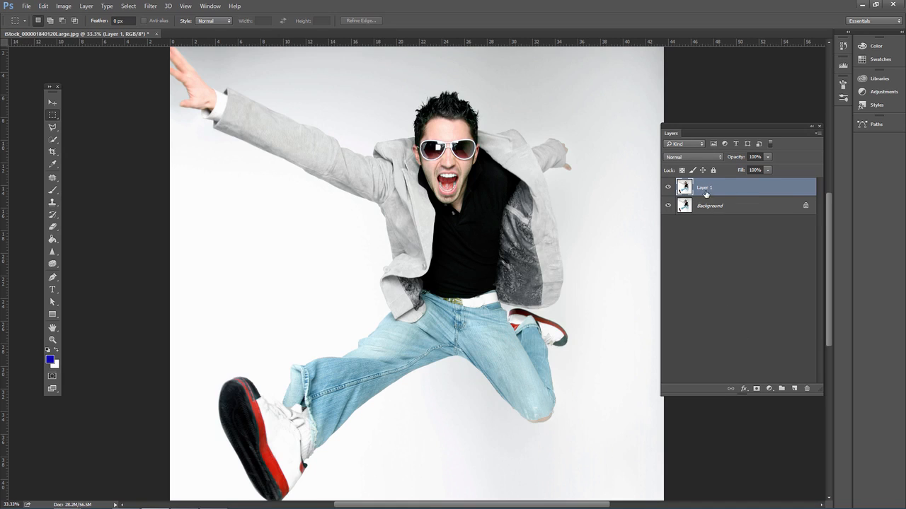
{"action": "left_click", "coordinate": [64, 6]}
{"action": "mouse_move", "coordinate": [78, 29]}
{"action": "left_click", "coordinate": [190, 47]}
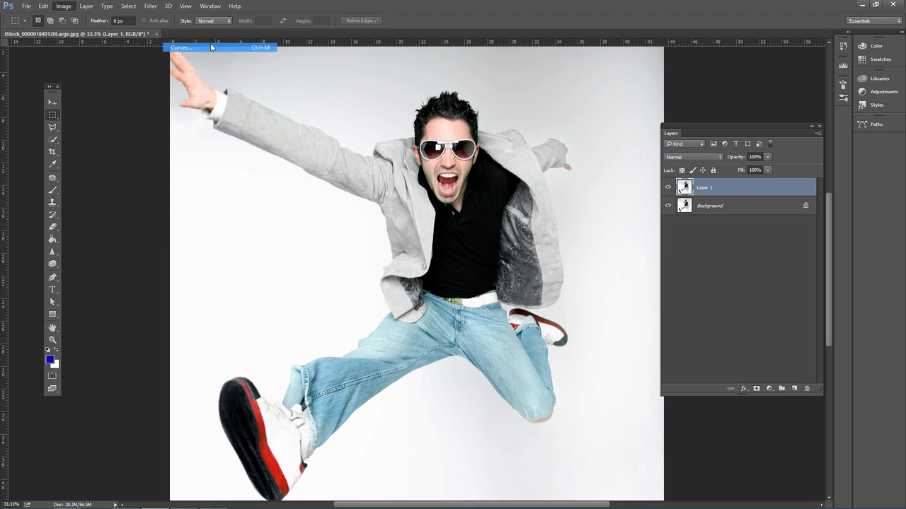
{"action": "left_click_drag", "start_coordinate": [616, 312], "coordinate": [615, 319]}
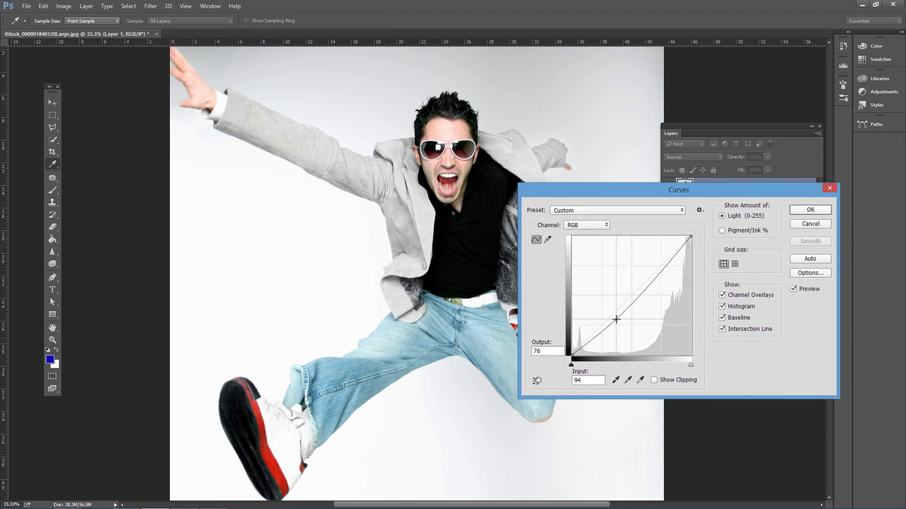
{"action": "left_click_drag", "start_coordinate": [653, 281], "coordinate": [664, 273]}
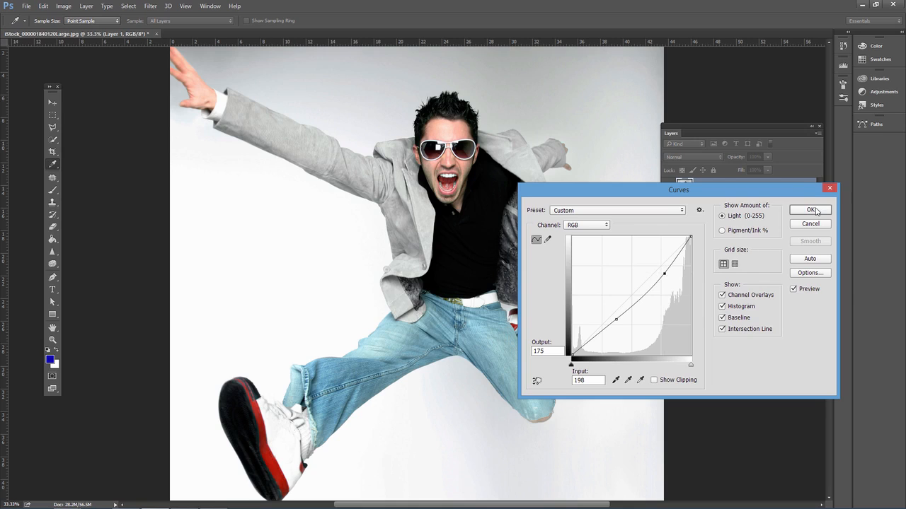
{"action": "left_click", "coordinate": [811, 211]}
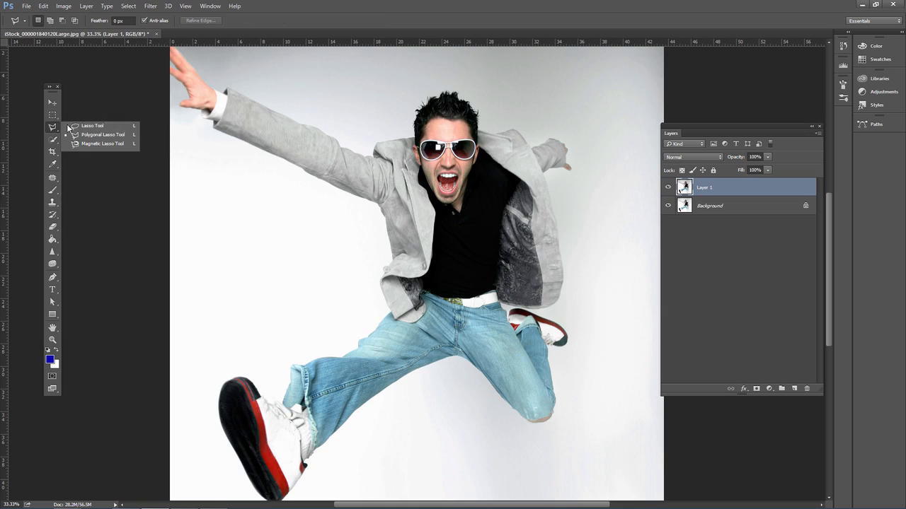
{"action": "left_click_drag", "start_coordinate": [52, 127], "coordinate": [84, 135]}
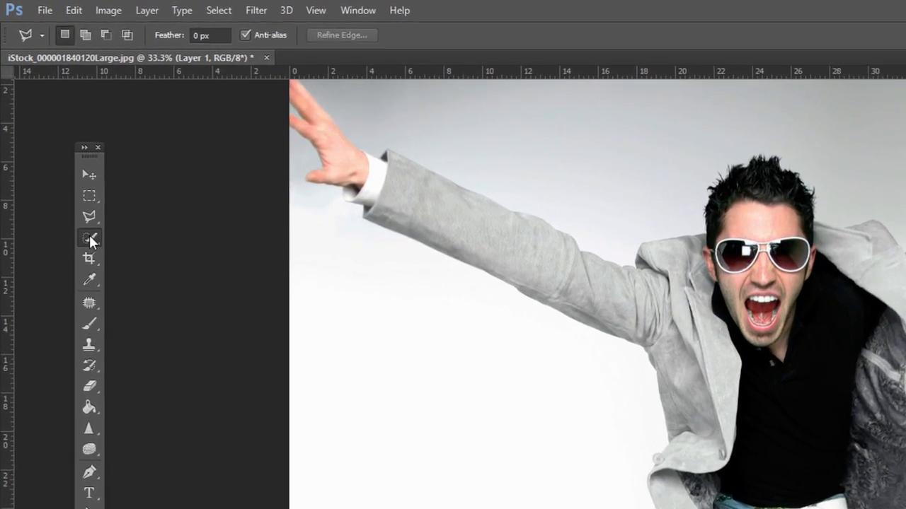
{"action": "left_click", "coordinate": [52, 139]}
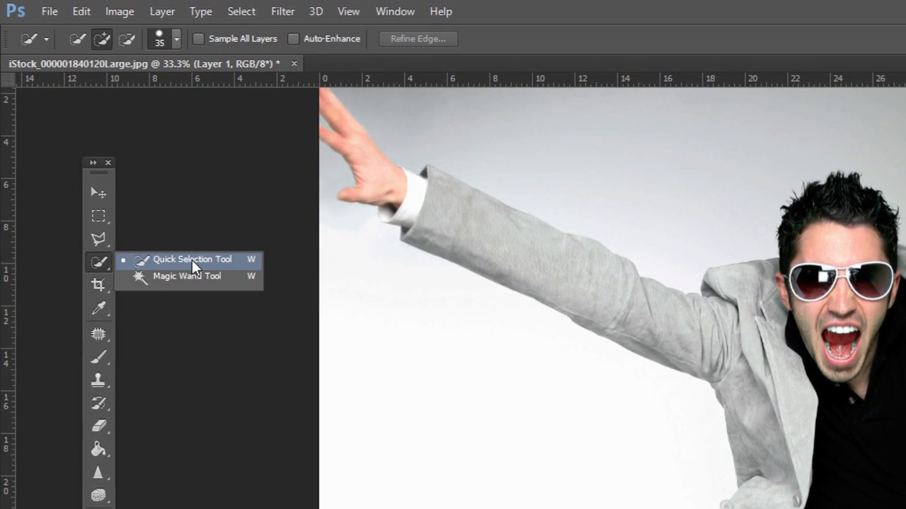
{"action": "left_click", "coordinate": [192, 260]}
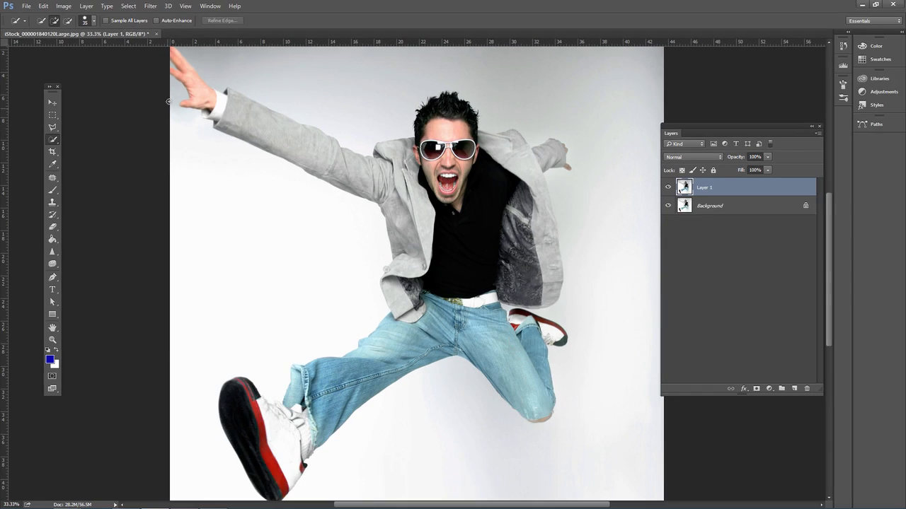
{"action": "mouse_move", "coordinate": [173, 88]}
{"action": "left_mouse_down"}
{"action": "mouse_move", "coordinate": [291, 234]}
{"action": "mouse_move", "coordinate": [283, 273]}
{"action": "mouse_move", "coordinate": [230, 284]}
{"action": "mouse_move", "coordinate": [204, 313]}
{"action": "mouse_move", "coordinate": [210, 339]}
{"action": "mouse_move", "coordinate": [394, 492]}
{"action": "mouse_move", "coordinate": [370, 466]}
{"action": "mouse_move", "coordinate": [404, 424]}
{"action": "mouse_move", "coordinate": [517, 459]}
{"action": "mouse_move", "coordinate": [597, 450]}
{"action": "mouse_move", "coordinate": [632, 430]}
{"action": "mouse_move", "coordinate": [603, 234]}
{"action": "mouse_move", "coordinate": [568, 185]}
{"action": "mouse_move", "coordinate": [591, 173]}
{"action": "mouse_move", "coordinate": [590, 153]}
{"action": "mouse_move", "coordinate": [546, 111]}
{"action": "mouse_move", "coordinate": [526, 117]}
{"action": "mouse_move", "coordinate": [505, 97]}
{"action": "mouse_move", "coordinate": [429, 75]}
{"action": "mouse_move", "coordinate": [370, 95]}
{"action": "mouse_move", "coordinate": [325, 87]}
{"action": "left_mouse_up"}
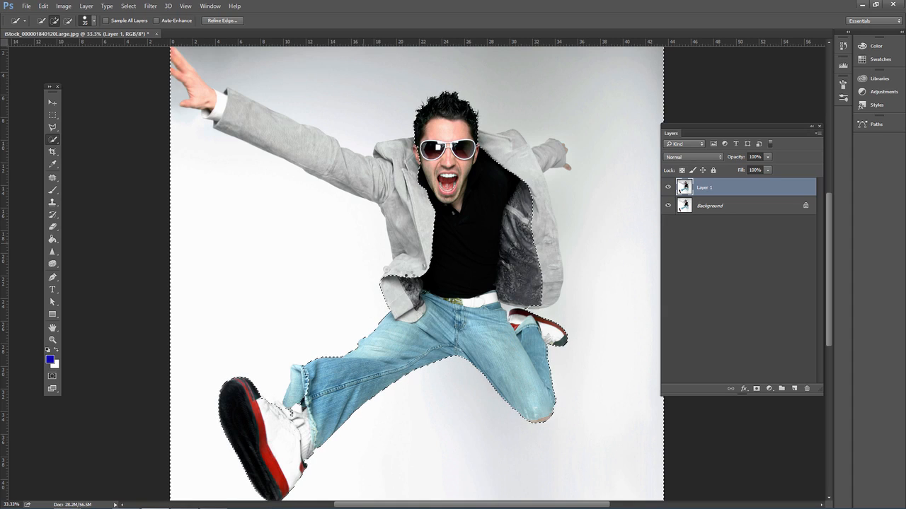
{"action": "key", "text": "m"}
{"action": "left_click", "coordinate": [111, 143]}
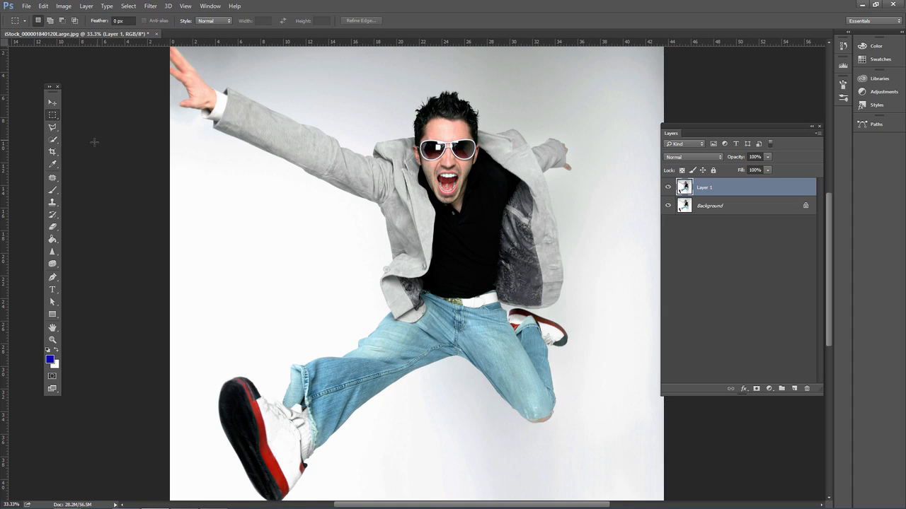
Step: Select the jumping man with the Quick Selection tool, covering his head, arms, jacket, jeans and shoes
{"action": "left_click", "coordinate": [52, 140]}
{"action": "left_click", "coordinate": [453, 122]}
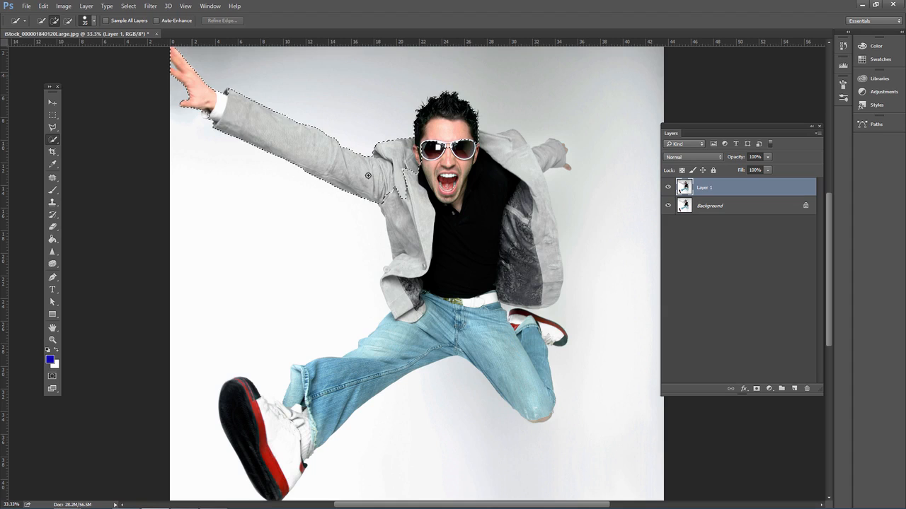
{"action": "mouse_move", "coordinate": [368, 176]}
{"action": "left_mouse_down"}
{"action": "mouse_move", "coordinate": [432, 213]}
{"action": "mouse_move", "coordinate": [471, 265]}
{"action": "mouse_move", "coordinate": [424, 329]}
{"action": "mouse_move", "coordinate": [287, 436]}
{"action": "mouse_move", "coordinate": [244, 432]}
{"action": "left_mouse_up"}
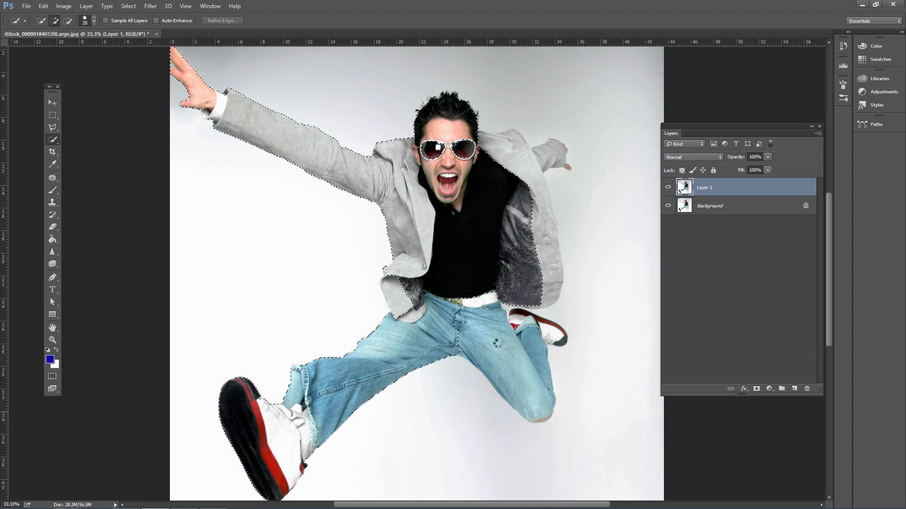
{"action": "left_click_drag", "start_coordinate": [497, 343], "coordinate": [530, 382]}
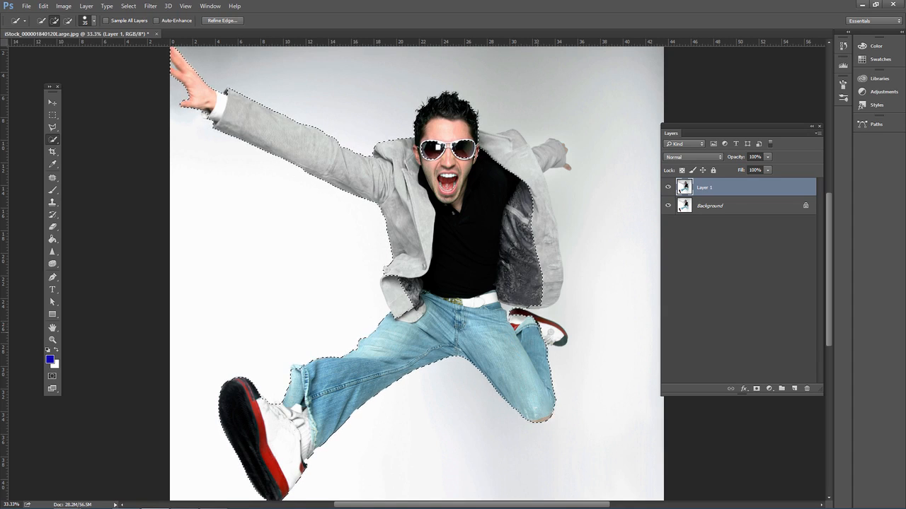
{"action": "left_click_drag", "start_coordinate": [549, 332], "coordinate": [550, 340]}
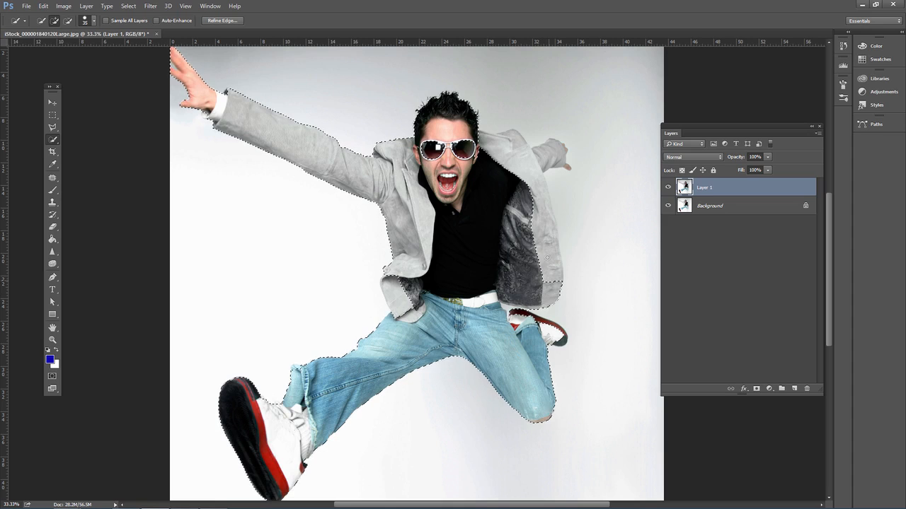
{"action": "mouse_move", "coordinate": [549, 273]}
{"action": "left_mouse_down"}
{"action": "mouse_move", "coordinate": [531, 177]}
{"action": "mouse_move", "coordinate": [552, 154]}
{"action": "left_mouse_up"}
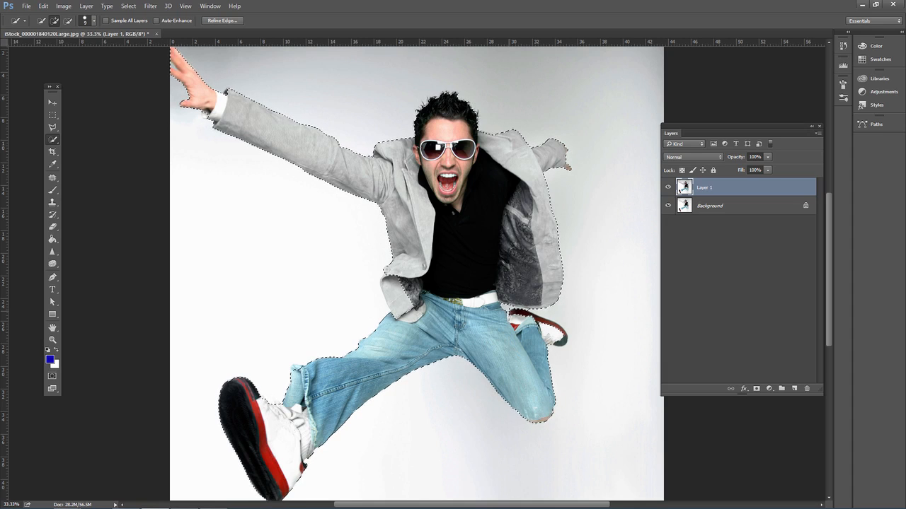
Step: Clean up the selection around the rear shoe by subtracting the gap below the jacket and adding the shoe's dark sole edge
{"action": "key", "text": "alt"}
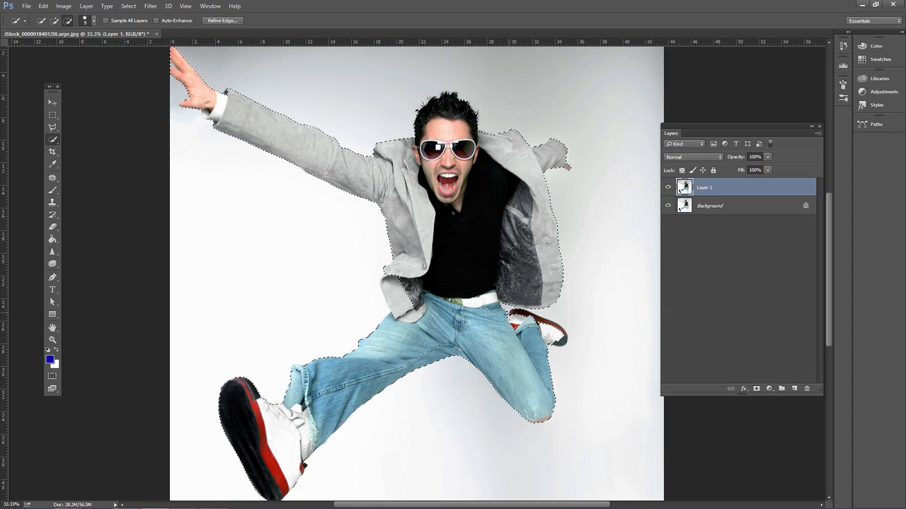
{"action": "key", "text": "ctrl+plus"}
{"action": "key", "text": "ctrl+plus"}
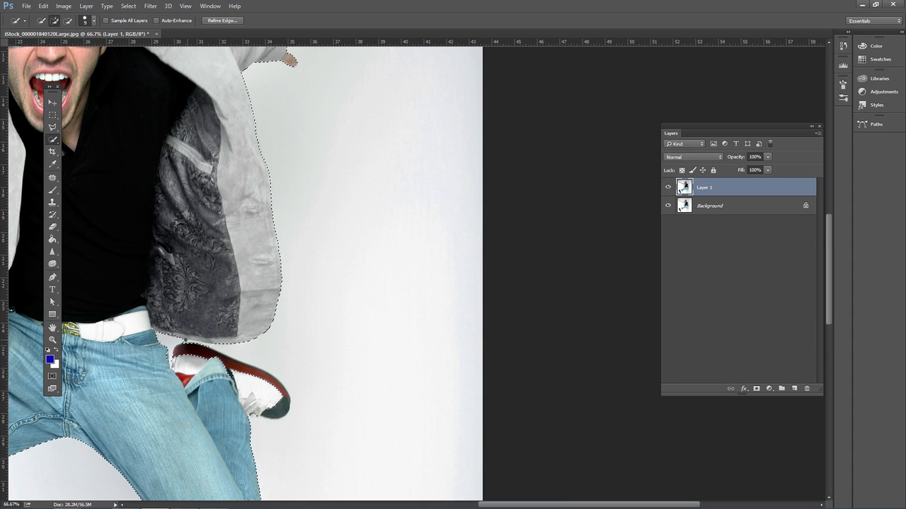
{"action": "key", "text": "alt"}
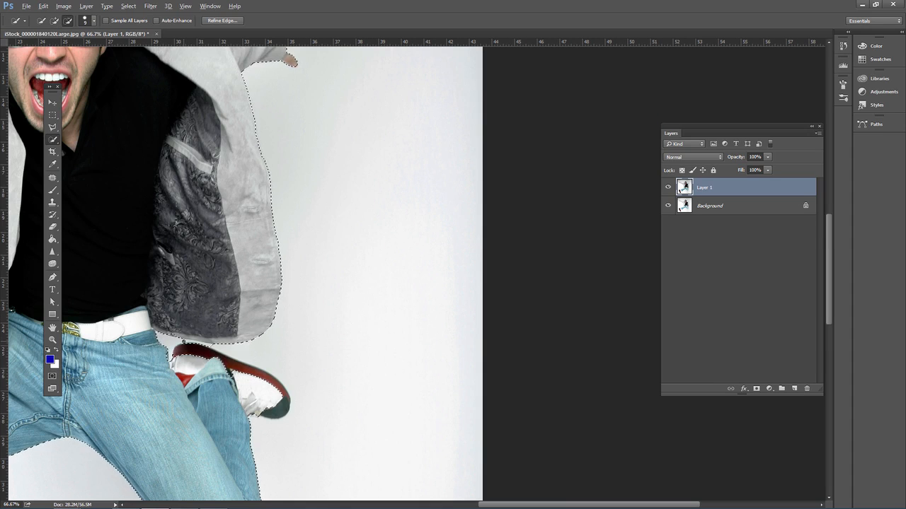
{"action": "left_click_drag", "start_coordinate": [184, 343], "coordinate": [222, 343]}
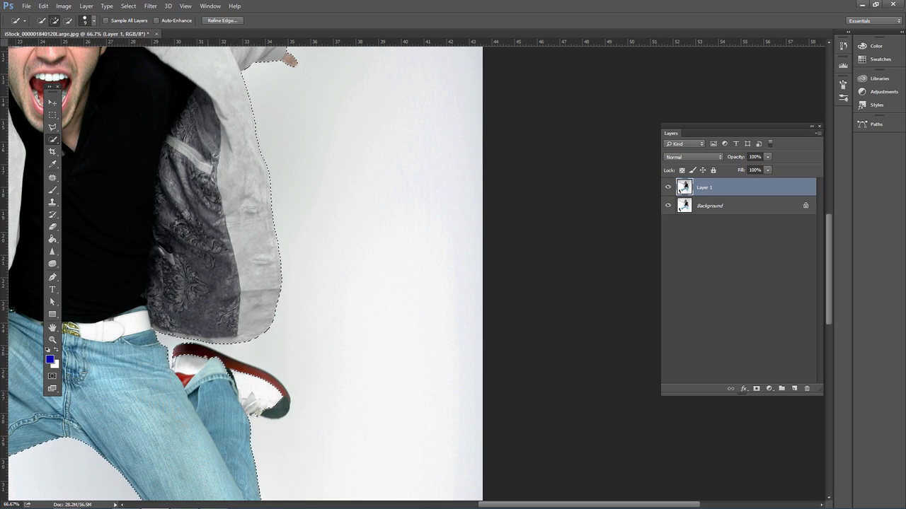
{"action": "left_click_drag", "start_coordinate": [206, 358], "coordinate": [247, 371]}
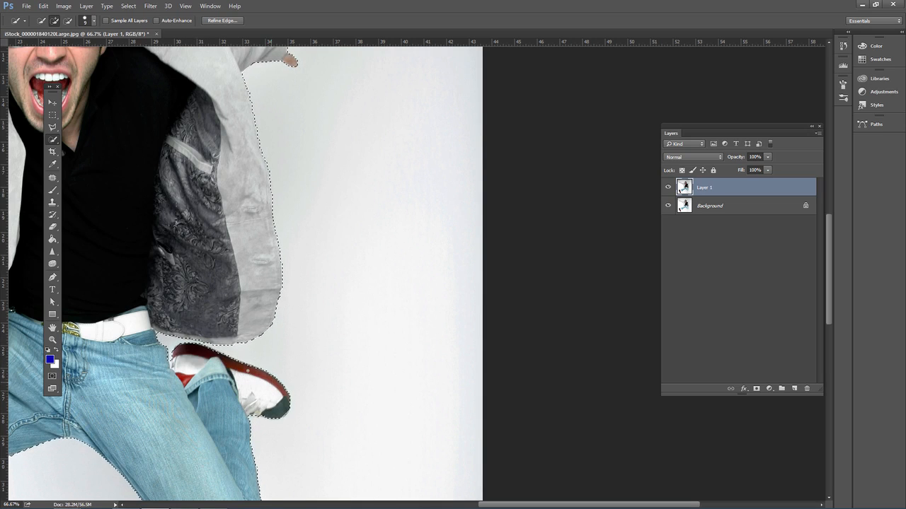
{"action": "left_click", "coordinate": [52, 127]}
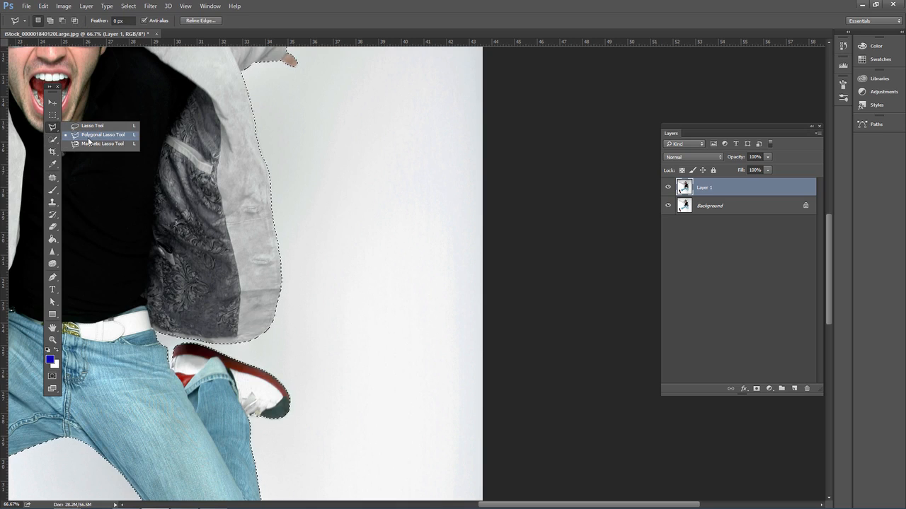
{"action": "left_click", "coordinate": [89, 137]}
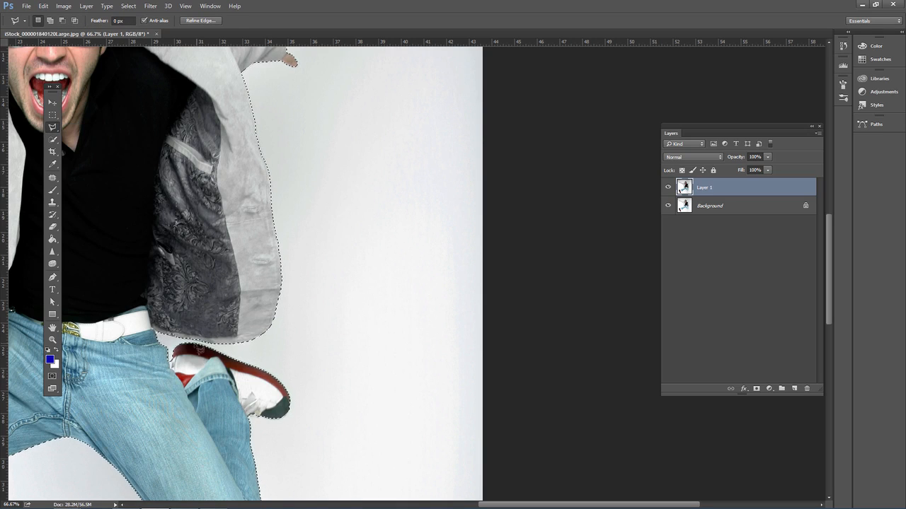
{"action": "key", "text": "shift"}
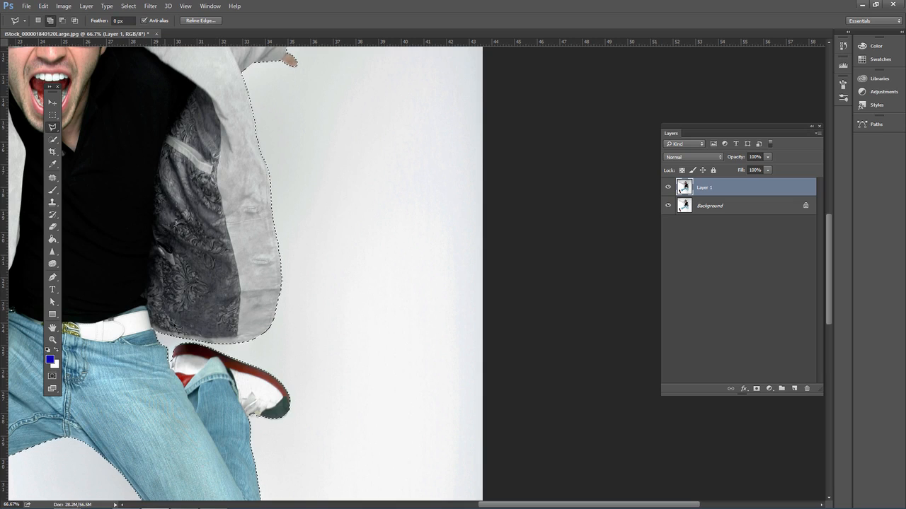
{"action": "key", "text": "shift"}
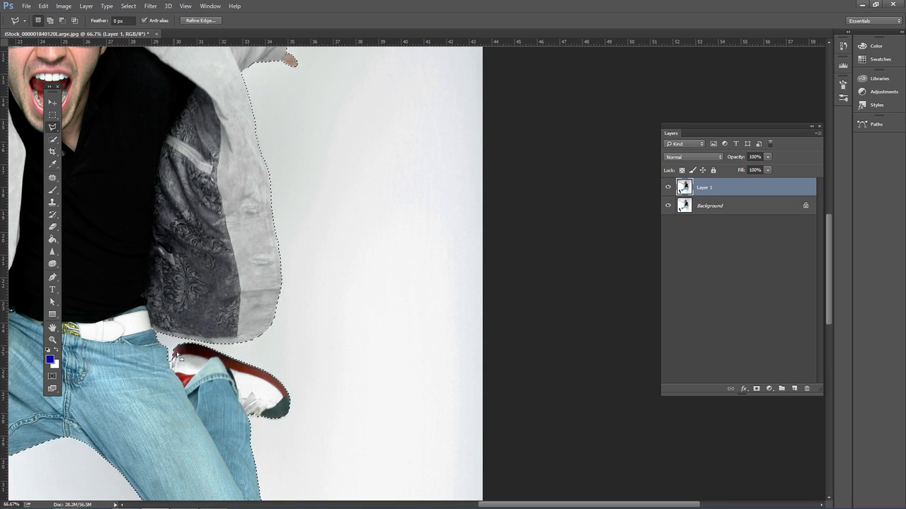
{"action": "key", "text": "alt"}
Step: Return to the Quick Selection tool and apply Refine Edge to the man's selection with Smart Radius enabled and a slightly raised radius
{"action": "key", "text": "ctrl+minus"}
{"action": "key", "text": "ctrl+minus"}
{"action": "key", "text": "ctrl+minus"}
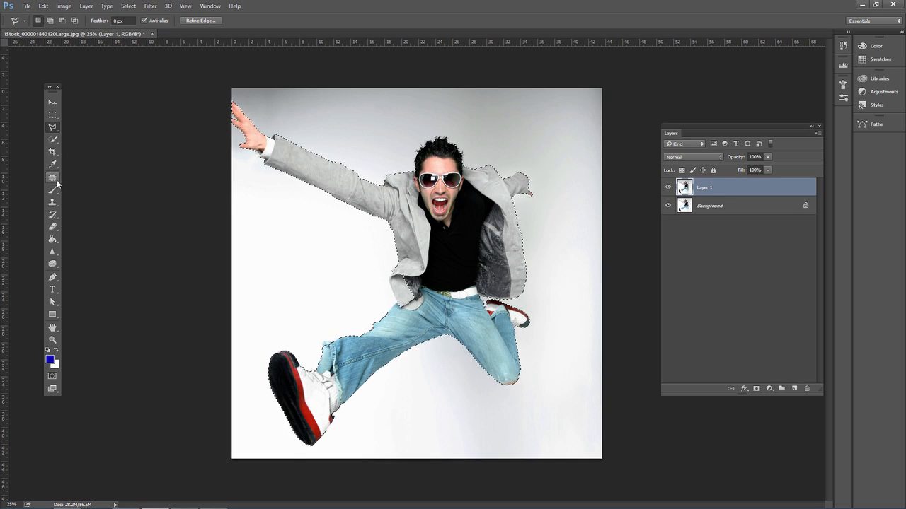
{"action": "left_click", "coordinate": [52, 140]}
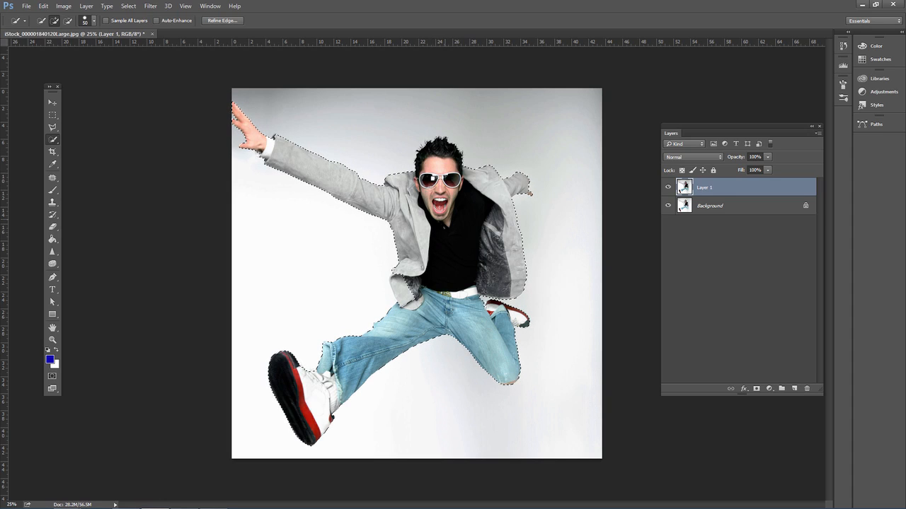
{"action": "key", "text": "alt"}
{"action": "left_click", "coordinate": [124, 7]}
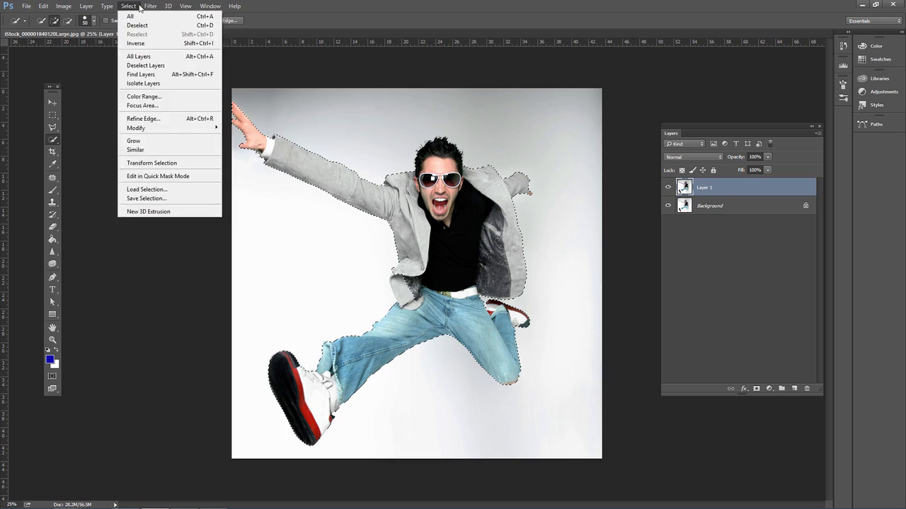
{"action": "left_click", "coordinate": [151, 120]}
{"action": "left_click", "coordinate": [136, 205]}
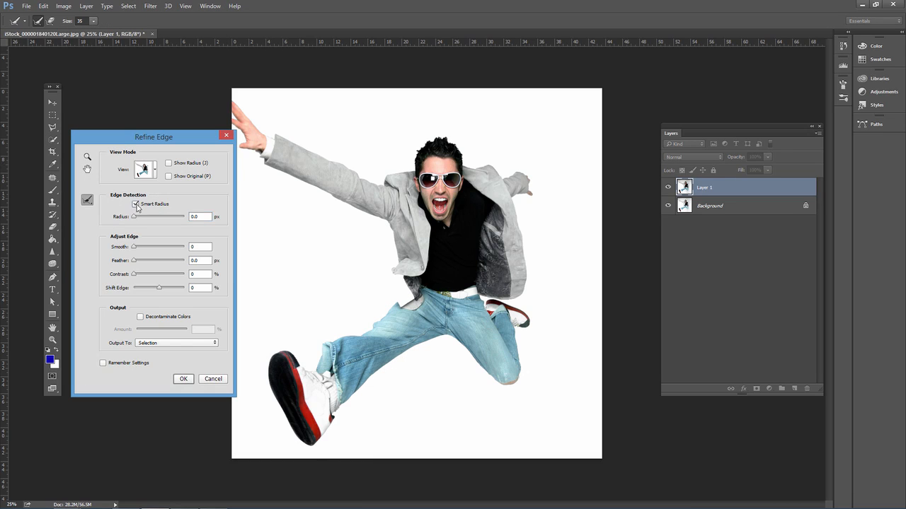
{"action": "left_click", "coordinate": [88, 201]}
{"action": "left_click", "coordinate": [122, 201]}
{"action": "left_click_drag", "start_coordinate": [135, 218], "coordinate": [138, 218]}
{"action": "left_click", "coordinate": [184, 379]}
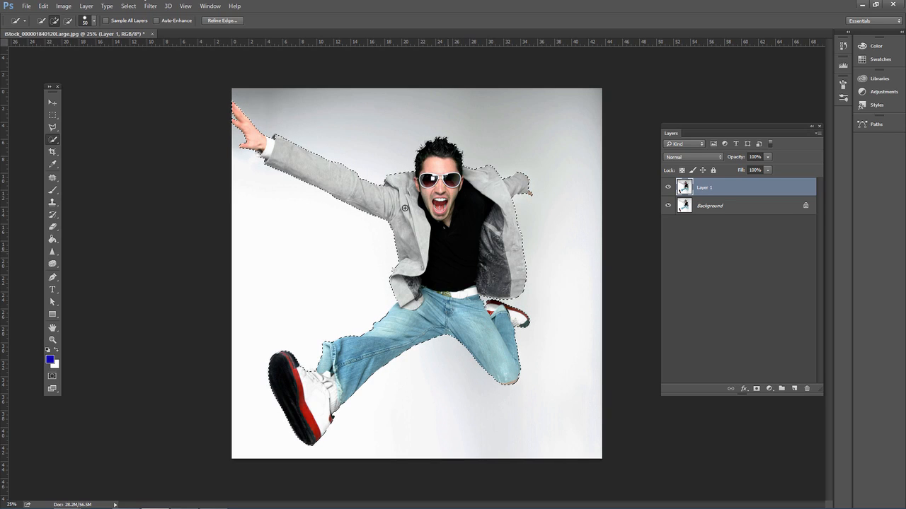
Step: Feather the man's selection by a radius of 1 pixel
{"action": "left_click", "coordinate": [129, 7]}
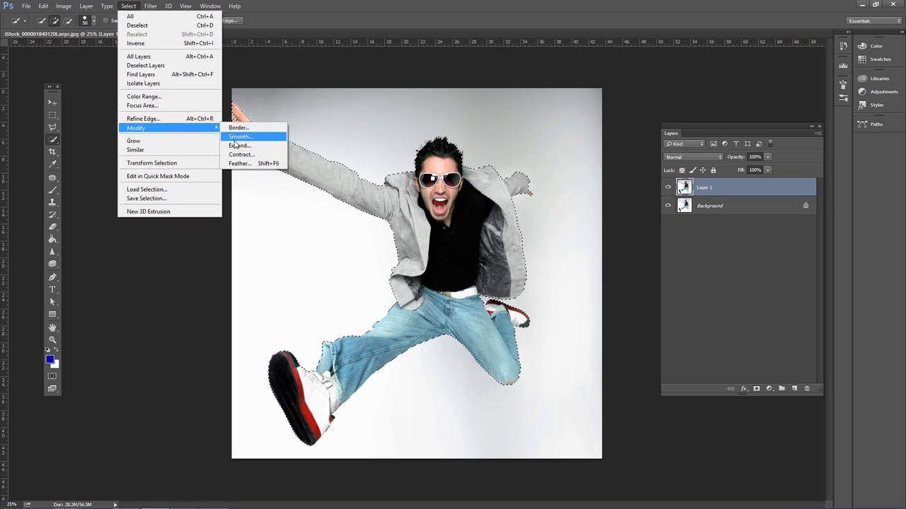
{"action": "left_click", "coordinate": [234, 164]}
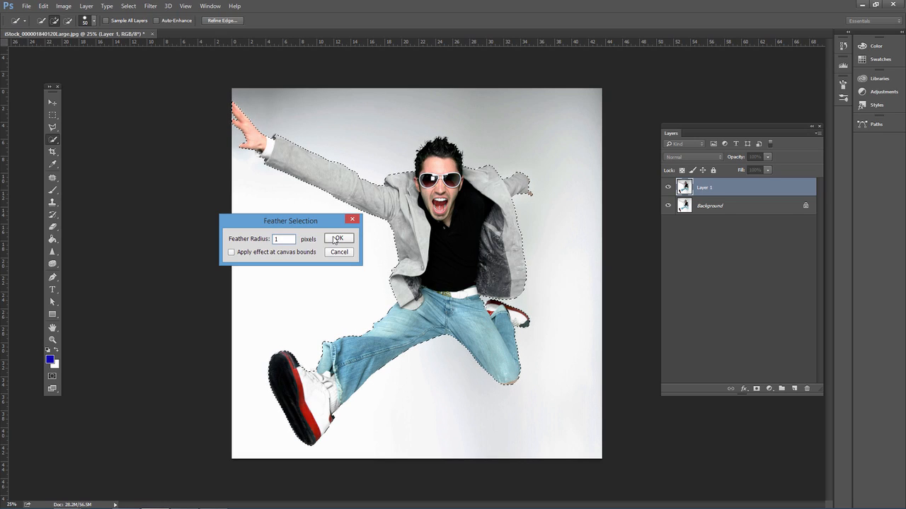
{"action": "left_click", "coordinate": [336, 239]}
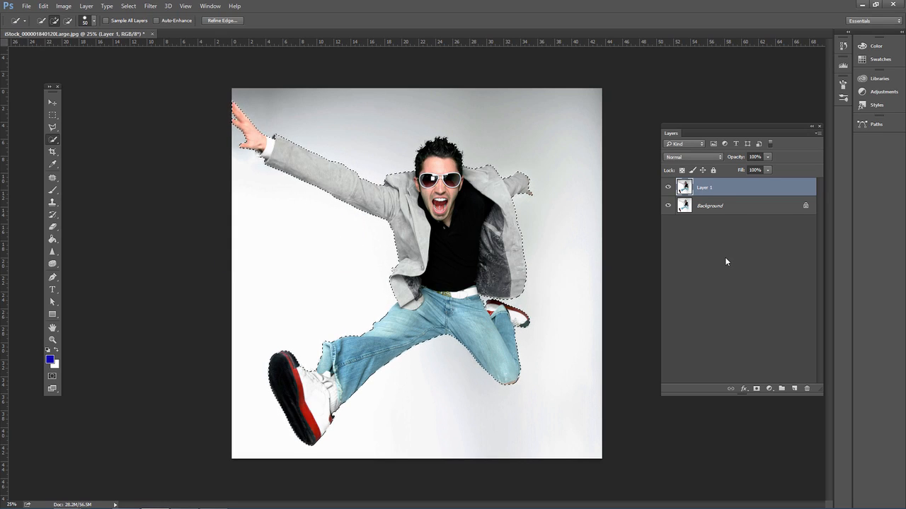
Step: Copy the selected man onto a new layer, hide Layer 1 and the Background layer, and make Layer 1 active
{"action": "key", "text": "ctrl+j"}
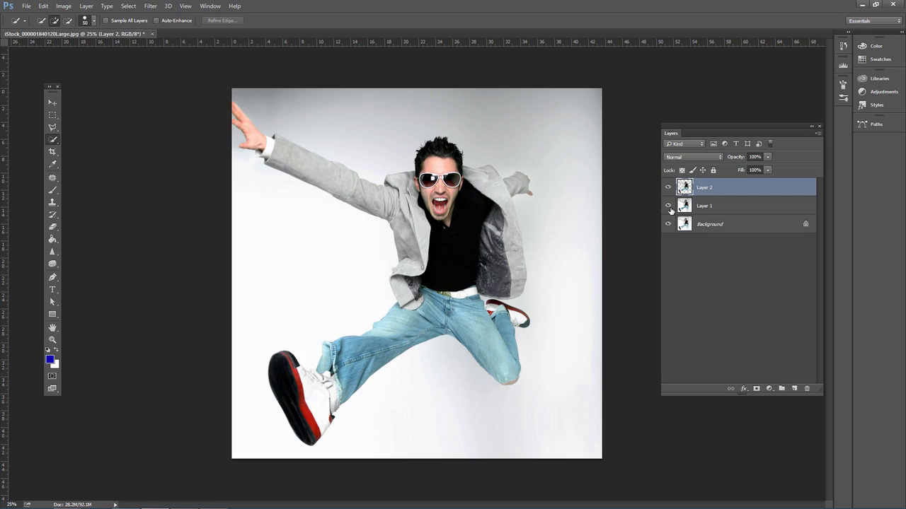
{"action": "left_click", "coordinate": [667, 206]}
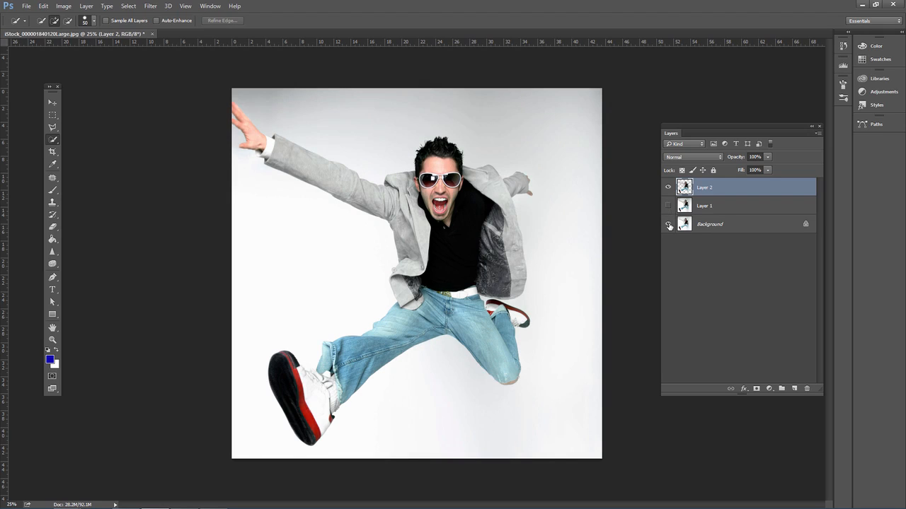
{"action": "left_click", "coordinate": [668, 225]}
{"action": "left_click", "coordinate": [714, 203]}
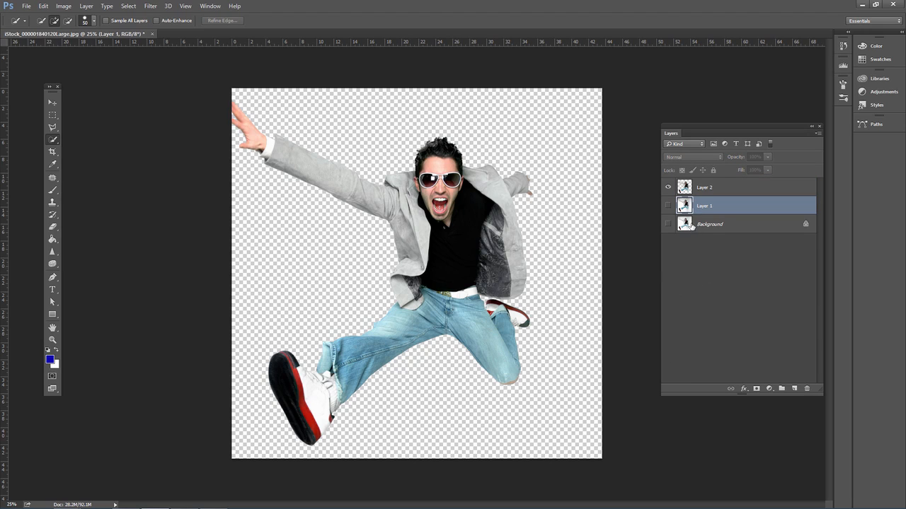
Step: Add a new empty layer directly above Layer 1 and choose a bright violet-blue as the foreground color
{"action": "left_click", "coordinate": [794, 390]}
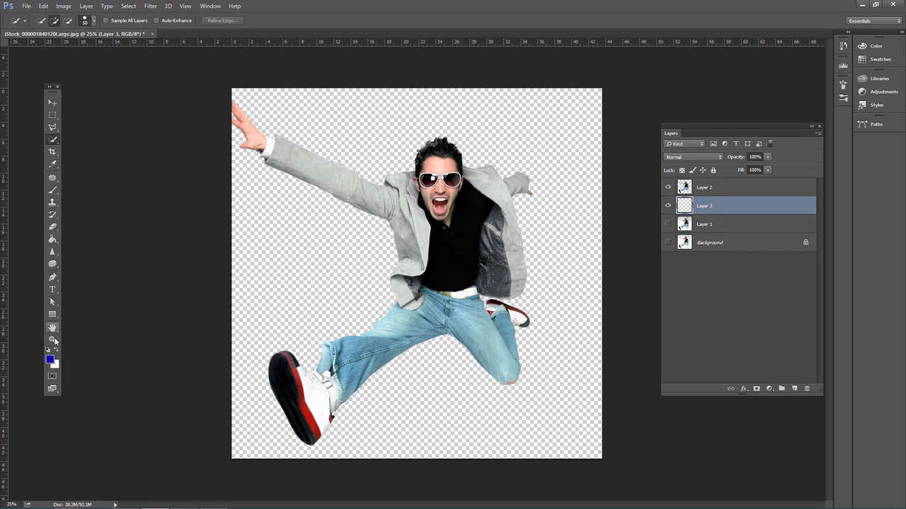
{"action": "left_click", "coordinate": [49, 362]}
{"action": "mouse_move", "coordinate": [152, 191]}
{"action": "left_mouse_down"}
{"action": "mouse_move", "coordinate": [170, 178]}
{"action": "mouse_move", "coordinate": [141, 163]}
{"action": "left_mouse_up"}
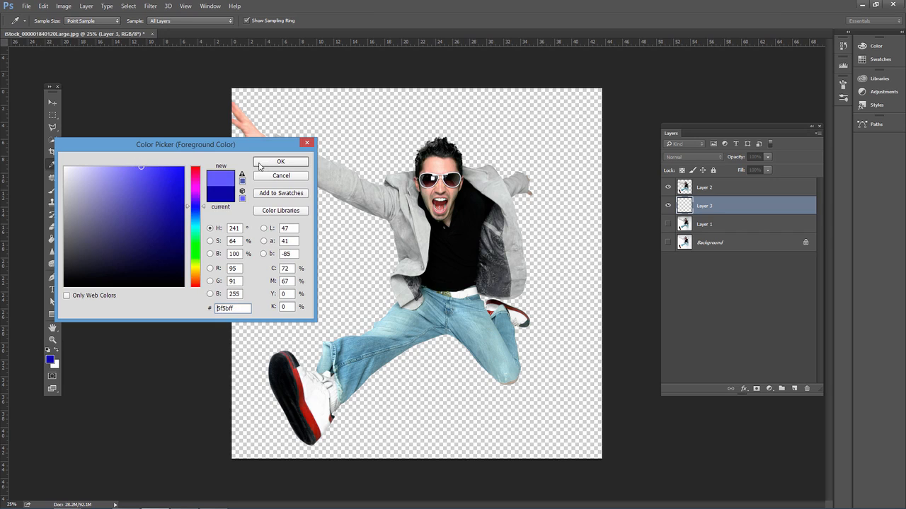
{"action": "left_click", "coordinate": [151, 170]}
{"action": "left_click", "coordinate": [279, 162]}
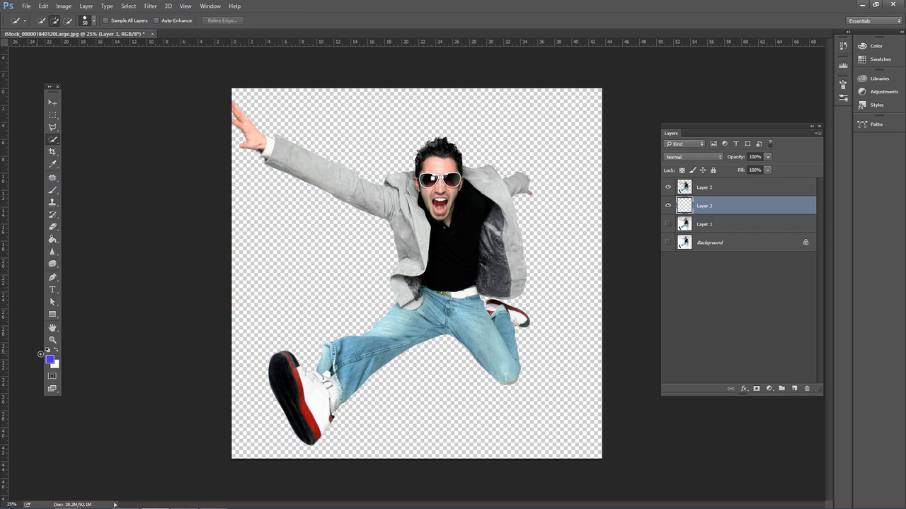
Step: Choose a bright cyan as the background color
{"action": "left_click", "coordinate": [58, 363]}
{"action": "mouse_move", "coordinate": [145, 177]}
{"action": "left_mouse_down"}
{"action": "mouse_move", "coordinate": [163, 194]}
{"action": "mouse_move", "coordinate": [160, 203]}
{"action": "left_mouse_up"}
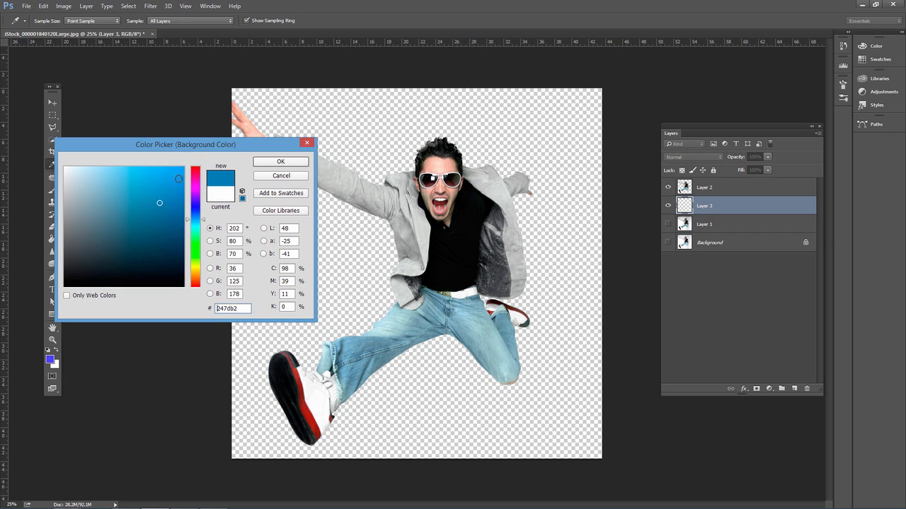
{"action": "left_click_drag", "start_coordinate": [198, 260], "coordinate": [198, 271]}
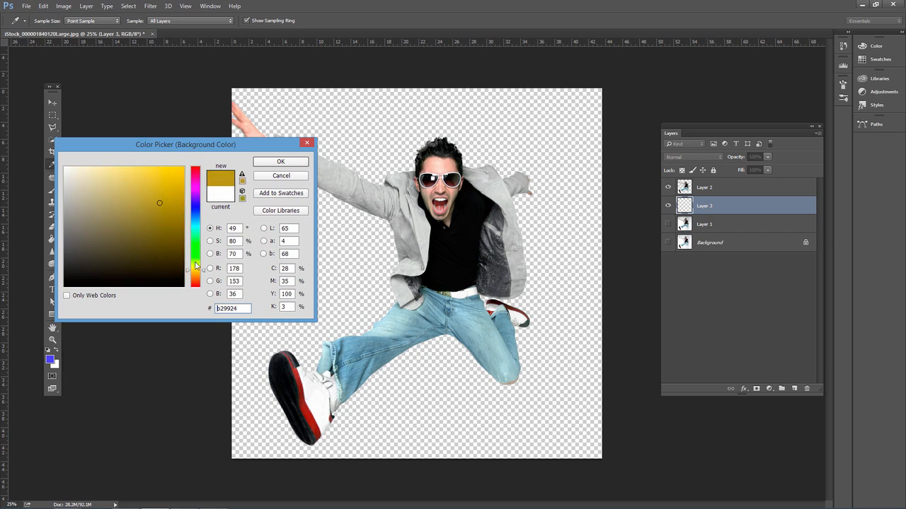
{"action": "left_click_drag", "start_coordinate": [175, 184], "coordinate": [171, 186]}
{"action": "left_click_drag", "start_coordinate": [196, 252], "coordinate": [196, 223]}
{"action": "left_click", "coordinate": [280, 161]}
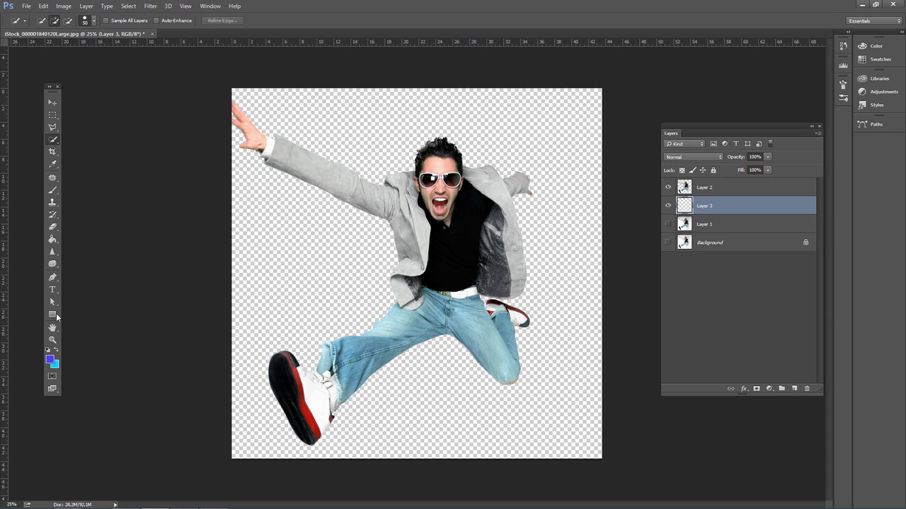
Step: Fill the new layer with a linear foreground-to-background gradient running diagonally from the canvas's upper-left area to its lower-right corner
{"action": "right_click", "coordinate": [52, 239]}
{"action": "left_click", "coordinate": [89, 239]}
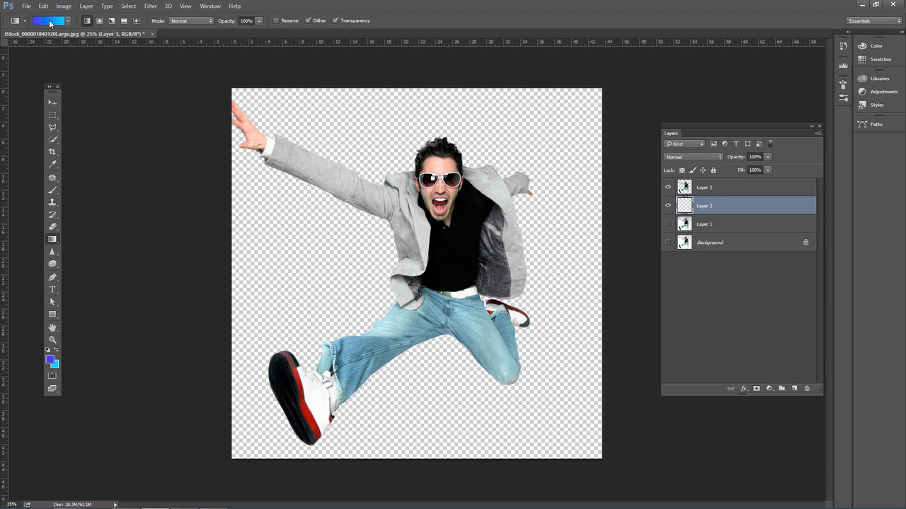
{"action": "left_click", "coordinate": [67, 20]}
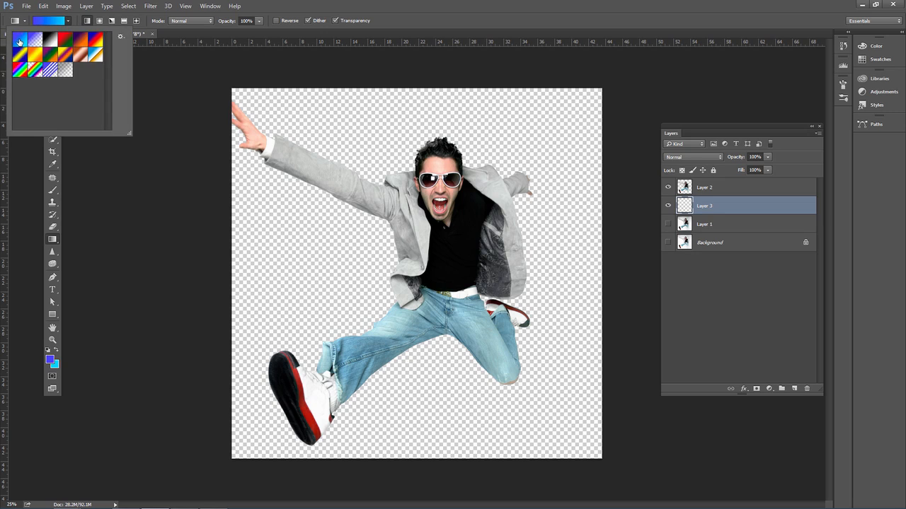
{"action": "left_click", "coordinate": [68, 21]}
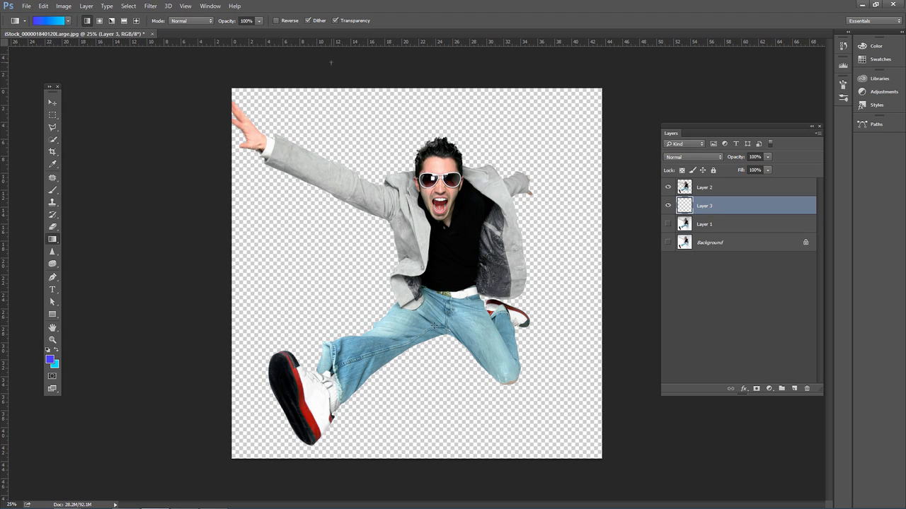
{"action": "left_click_drag", "start_coordinate": [331, 63], "coordinate": [572, 488]}
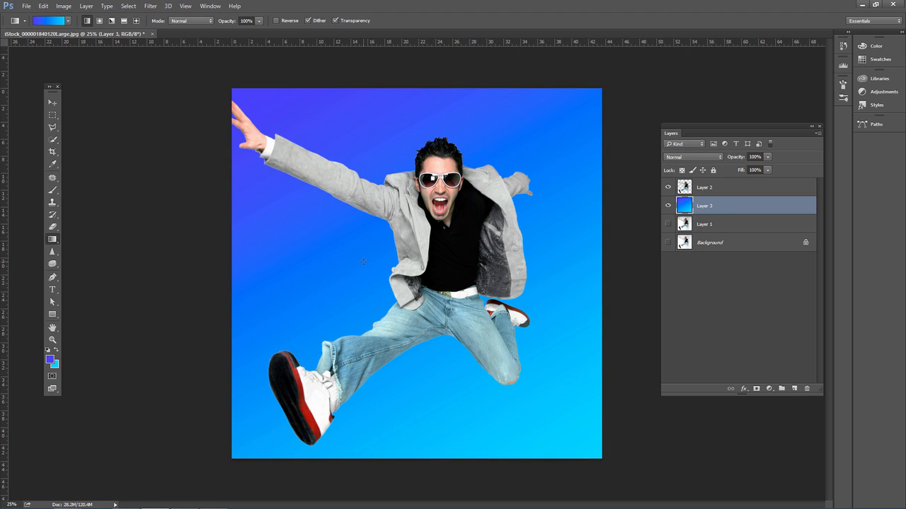
Step: Add another empty layer above the gradient layer, hide the gradient, and render Clouds on the new layer
{"action": "left_click", "coordinate": [794, 388]}
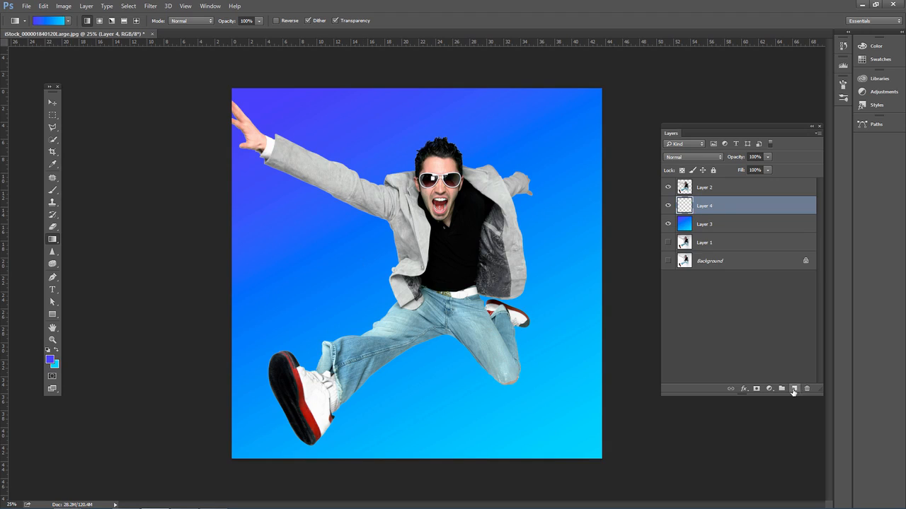
{"action": "left_click", "coordinate": [668, 225]}
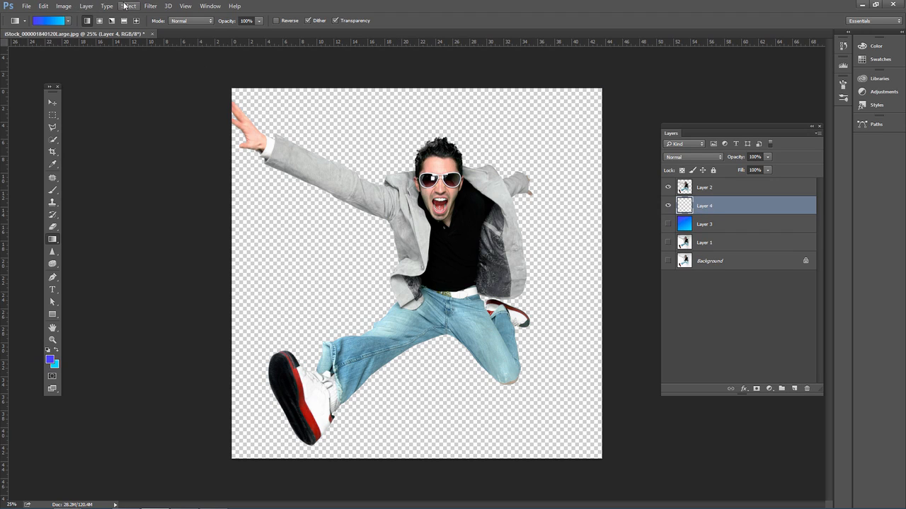
{"action": "left_click", "coordinate": [150, 7]}
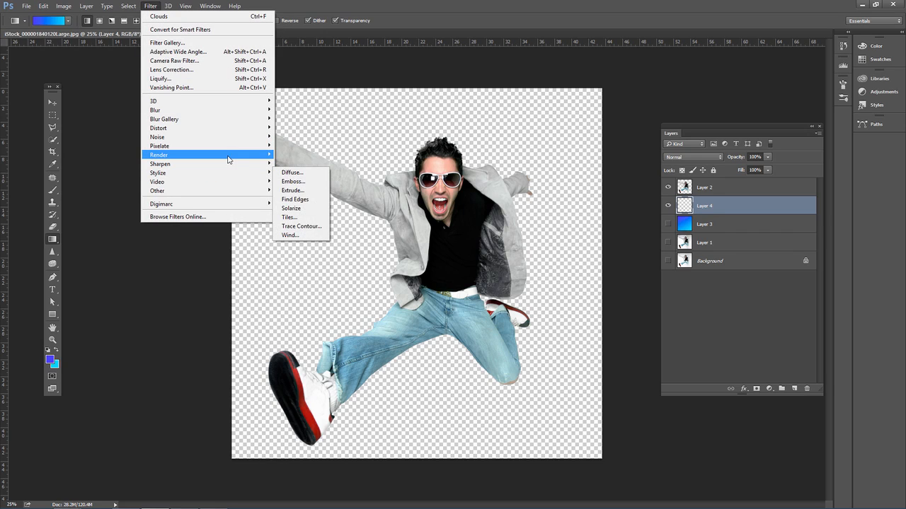
{"action": "mouse_move", "coordinate": [230, 154]}
{"action": "left_click", "coordinate": [293, 186]}
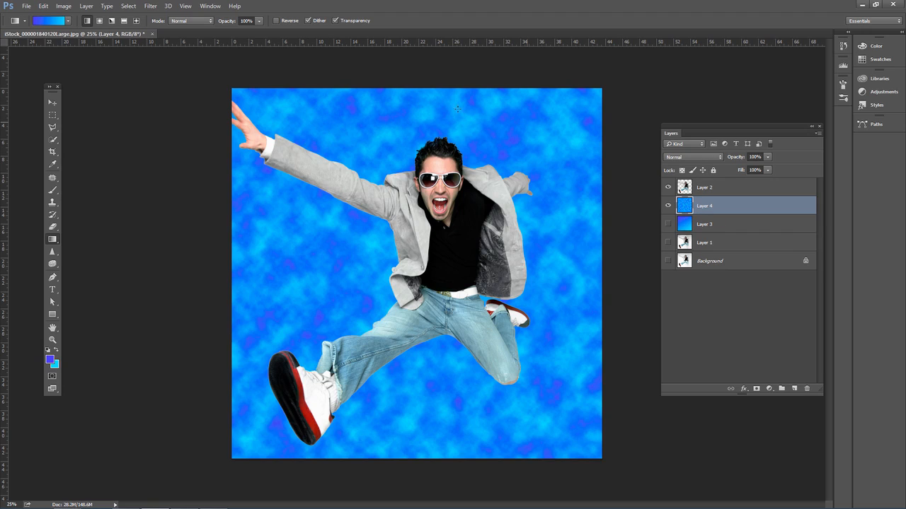
Step: Soften the clouds on Layer 4 with a Gaussian Blur at a reduced radius
{"action": "left_click", "coordinate": [150, 5]}
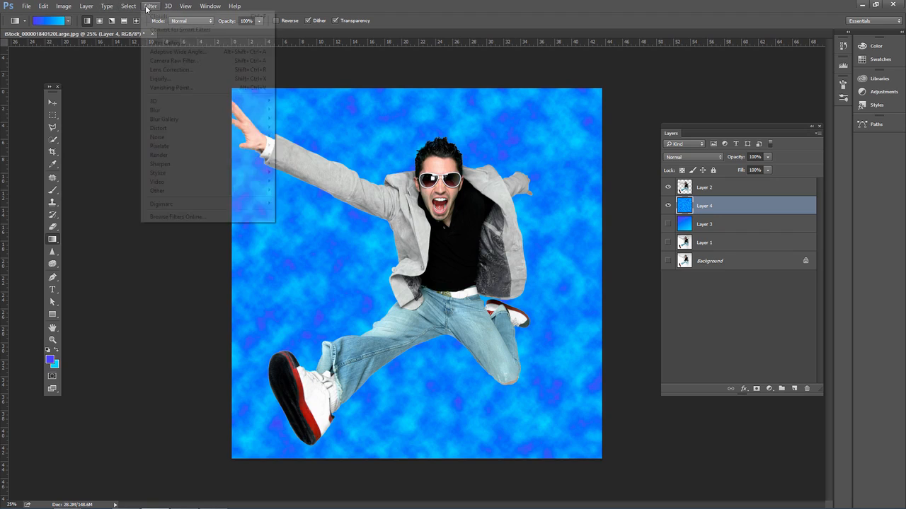
{"action": "mouse_move", "coordinate": [201, 113]}
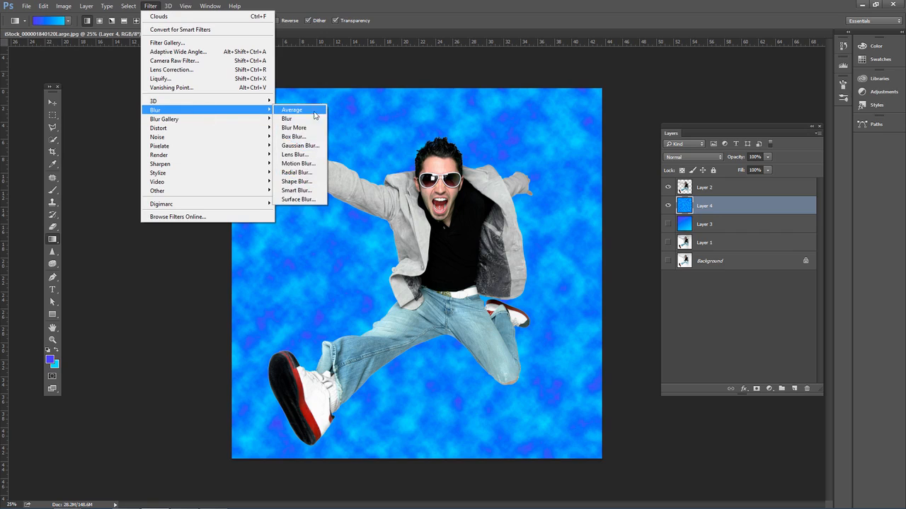
{"action": "left_click", "coordinate": [308, 147]}
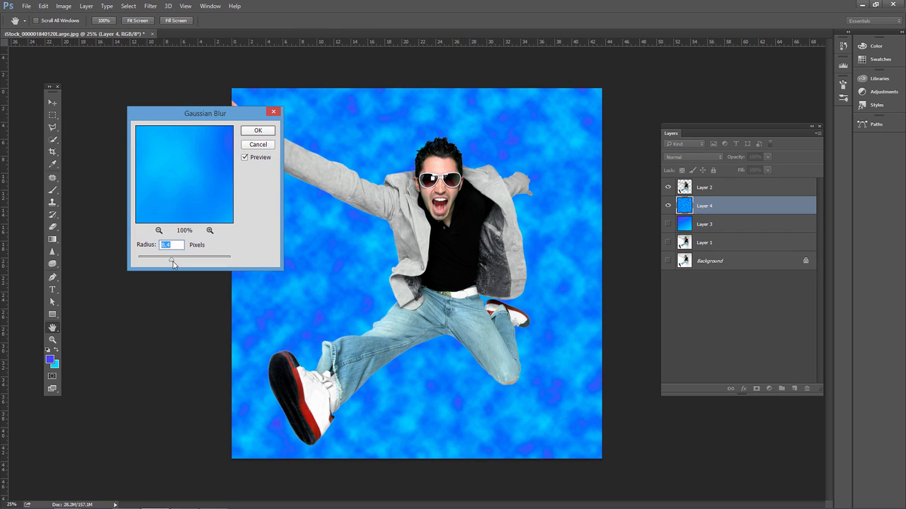
{"action": "left_click_drag", "start_coordinate": [171, 259], "coordinate": [156, 264]}
{"action": "left_click", "coordinate": [257, 130]}
{"action": "key", "text": "g"}
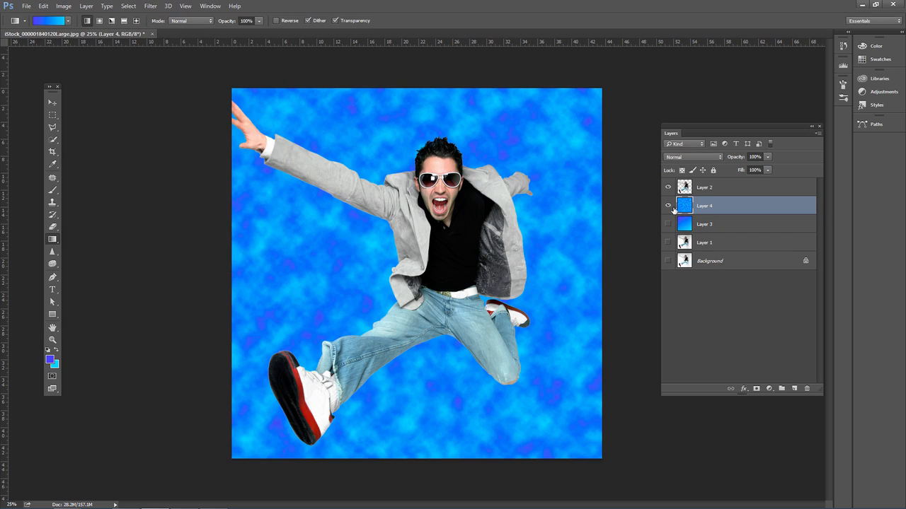
Step: Add a new layer above the blurred clouds and render a second set of Clouds on it
{"action": "left_click", "coordinate": [794, 388]}
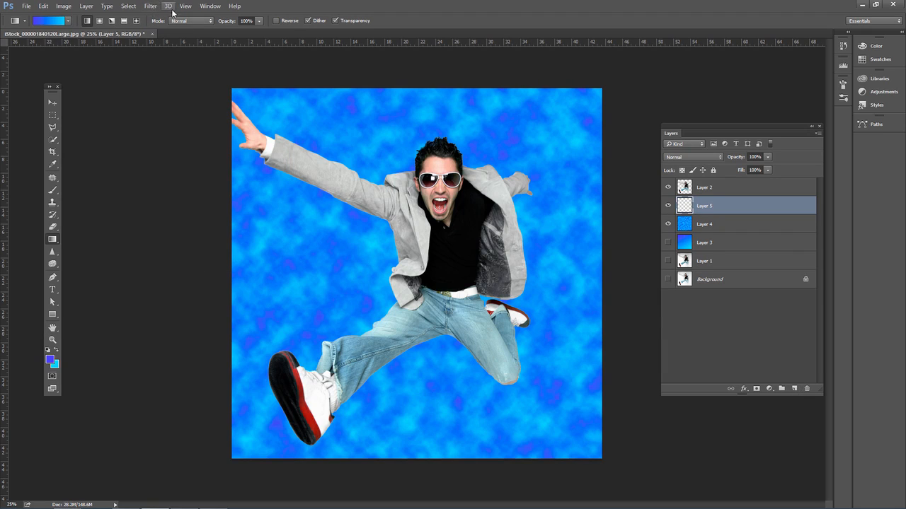
{"action": "left_click", "coordinate": [150, 7]}
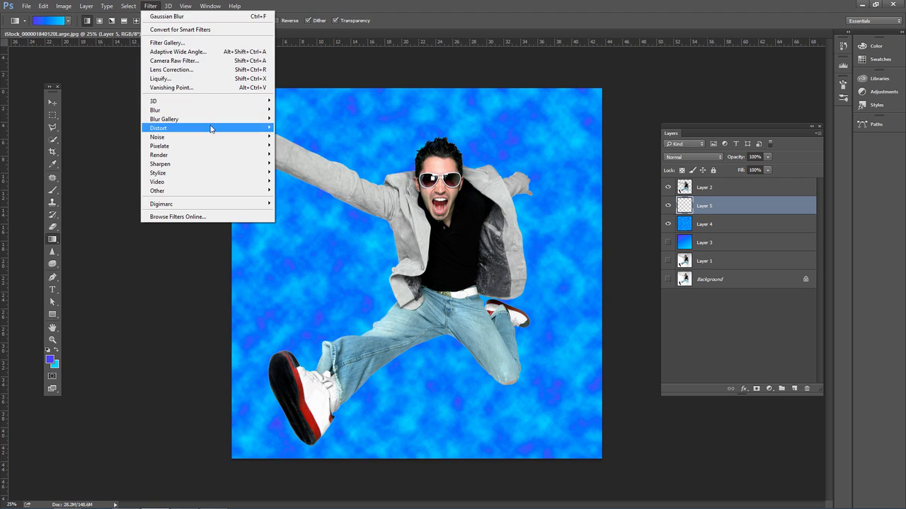
{"action": "mouse_move", "coordinate": [228, 159]}
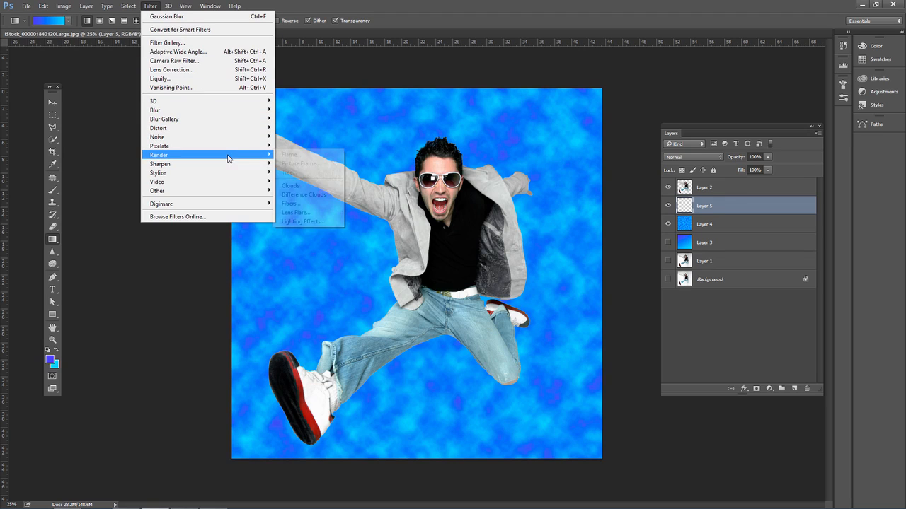
{"action": "left_click", "coordinate": [292, 185]}
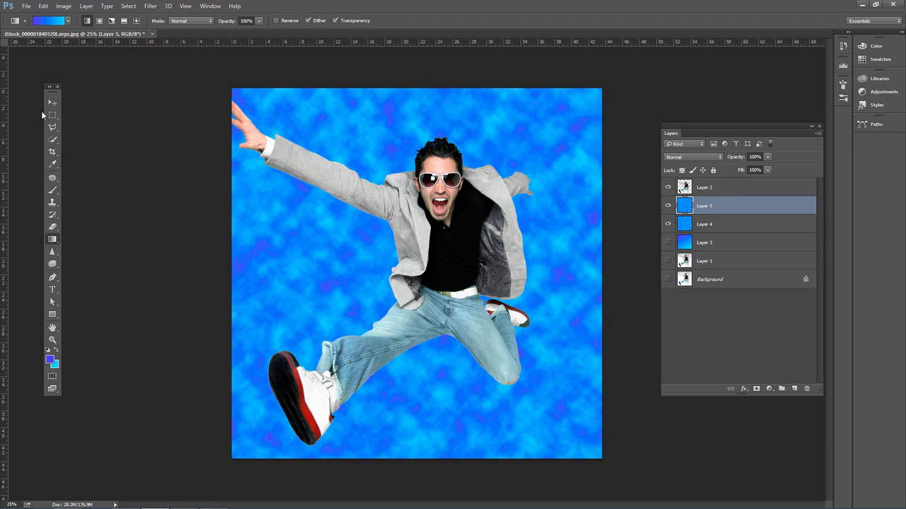
Step: Try the Multiply and Screen blend modes on Layer 5, and settle on Overlay
{"action": "left_click", "coordinate": [52, 103]}
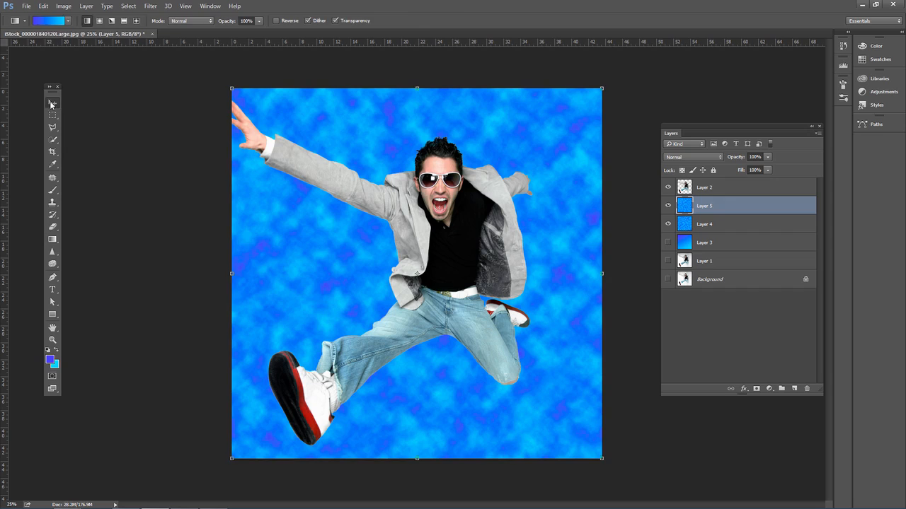
{"action": "left_click", "coordinate": [704, 156]}
{"action": "left_click", "coordinate": [697, 185]}
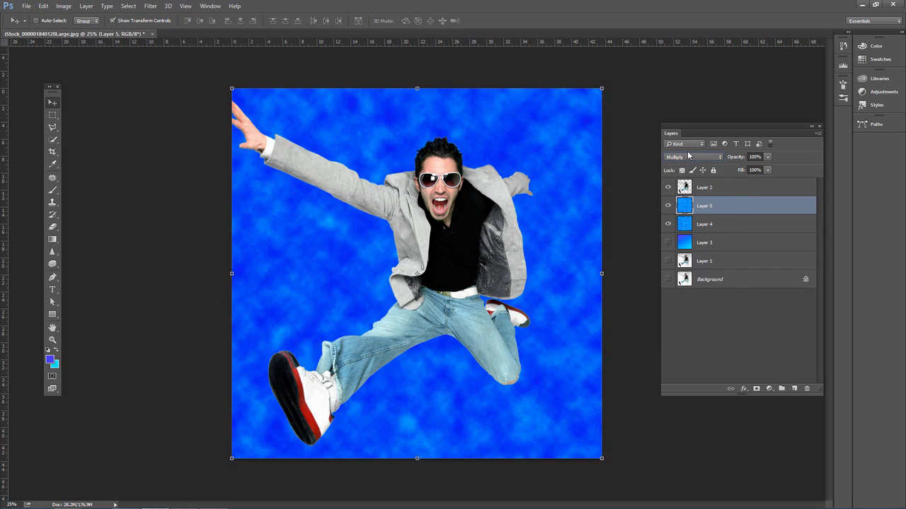
{"action": "left_click", "coordinate": [689, 157]}
{"action": "left_click", "coordinate": [680, 222]}
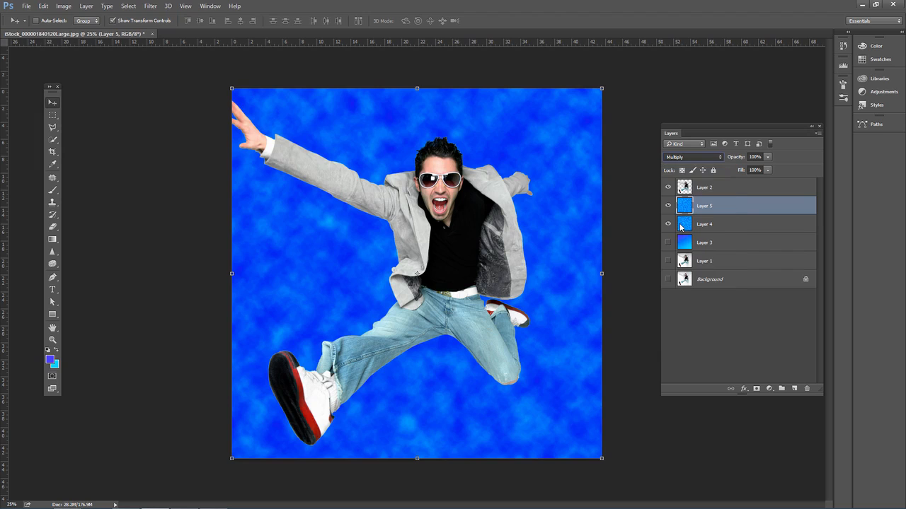
{"action": "left_click", "coordinate": [697, 157]}
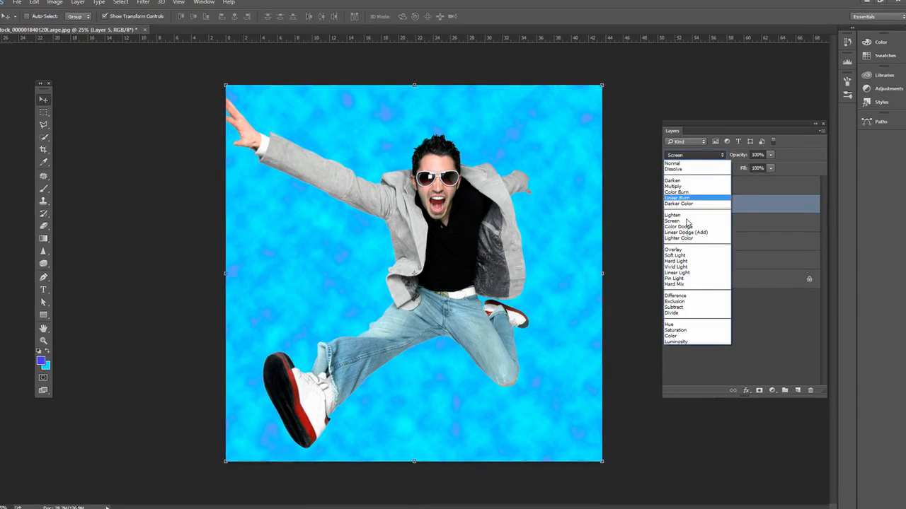
{"action": "left_click", "coordinate": [685, 254]}
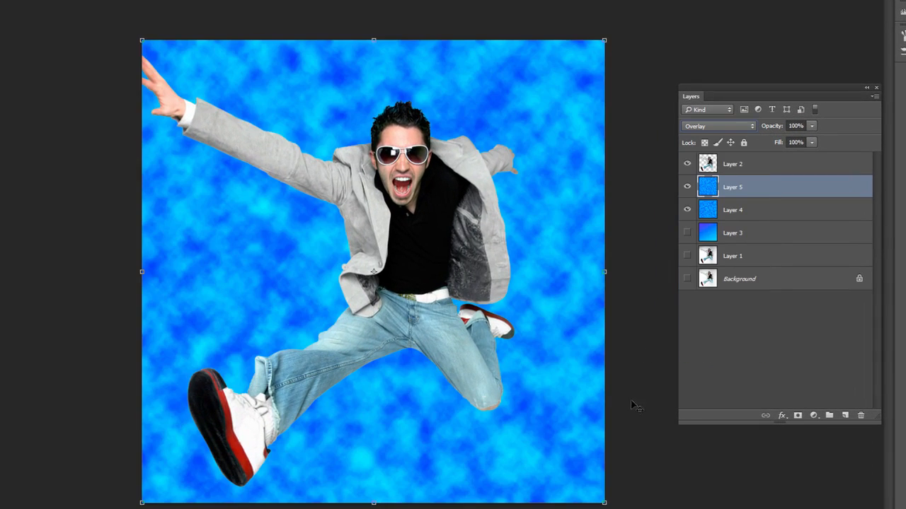
Step: Rotate the Layer 5 clouds about 90° counterclockwise and enlarge them beyond the canvas edges
{"action": "left_click_drag", "start_coordinate": [610, 506], "coordinate": [580, 71]}
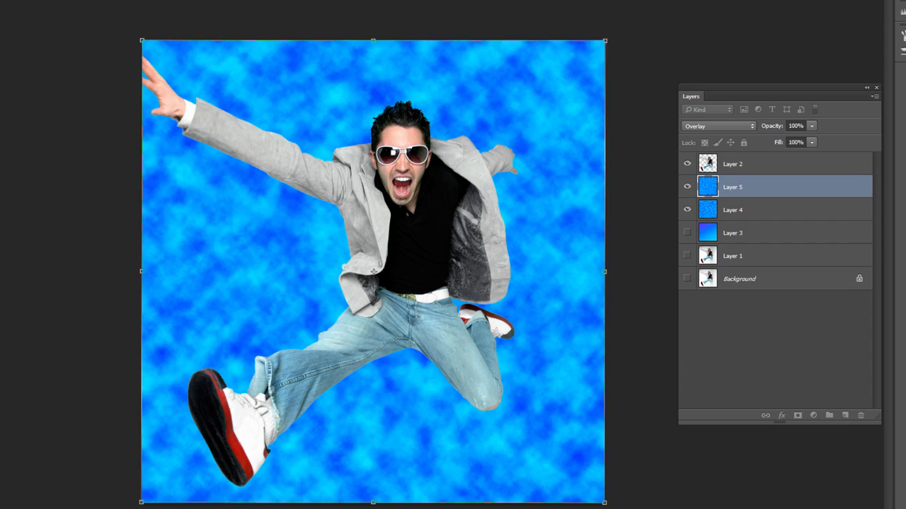
{"action": "left_click_drag", "start_coordinate": [606, 505], "coordinate": [651, 504]}
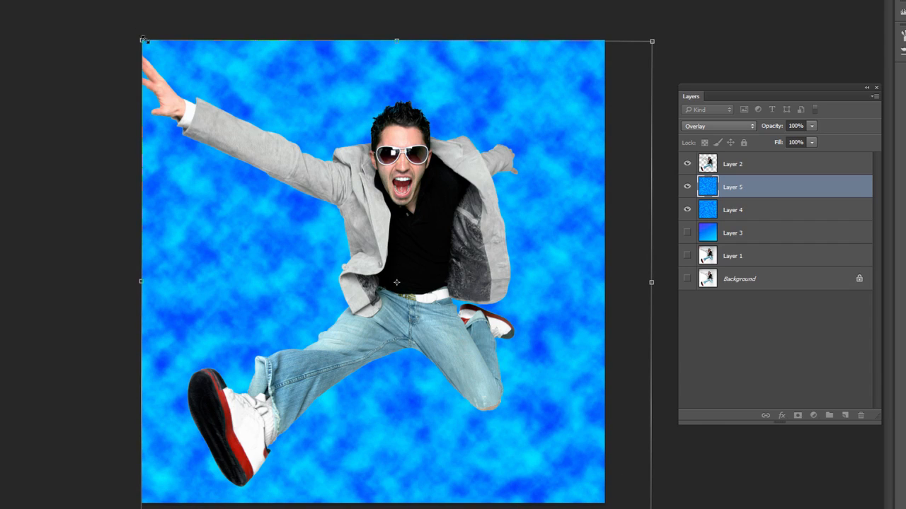
{"action": "left_click_drag", "start_coordinate": [142, 41], "coordinate": [78, 4]}
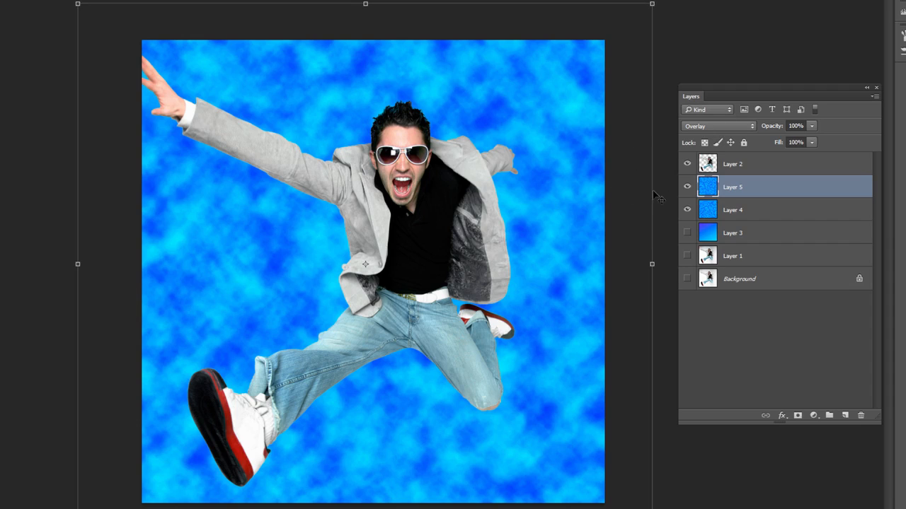
Step: Compare the cloud background with Layer 5 hidden and shown
{"action": "left_click", "coordinate": [685, 188]}
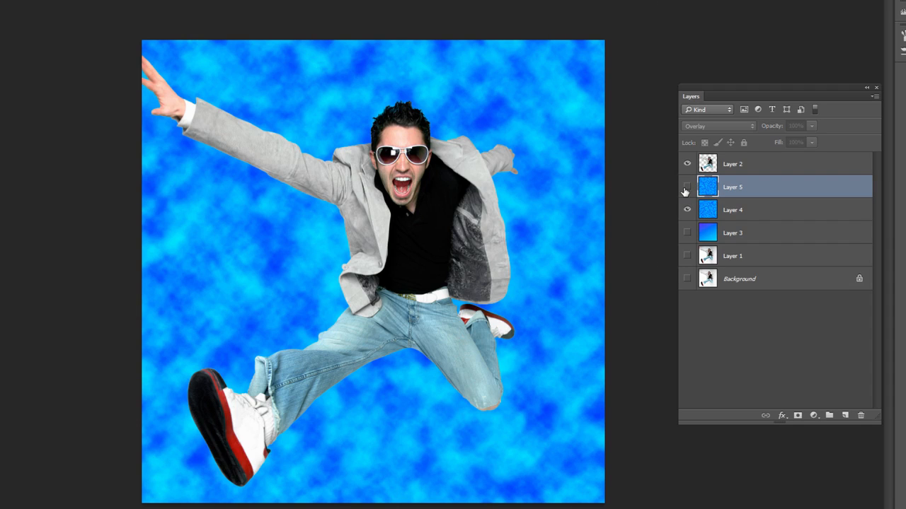
{"action": "left_click", "coordinate": [684, 189]}
{"action": "left_click", "coordinate": [685, 189]}
{"action": "left_click", "coordinate": [685, 189]}
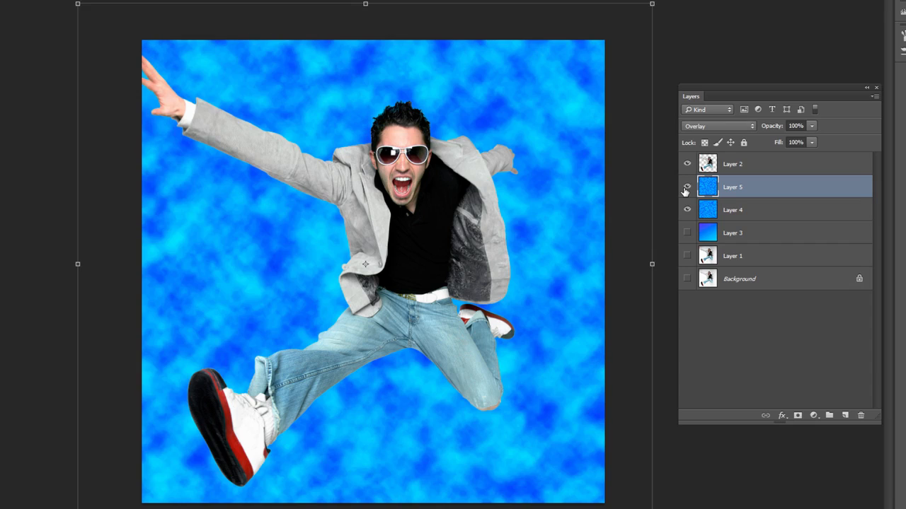
{"action": "left_click", "coordinate": [685, 189]}
{"action": "left_click", "coordinate": [685, 189]}
Step: Lower the opacity of Layer 5 to 90% and of Layer 4 to about 73%
{"action": "left_click", "coordinate": [812, 127]}
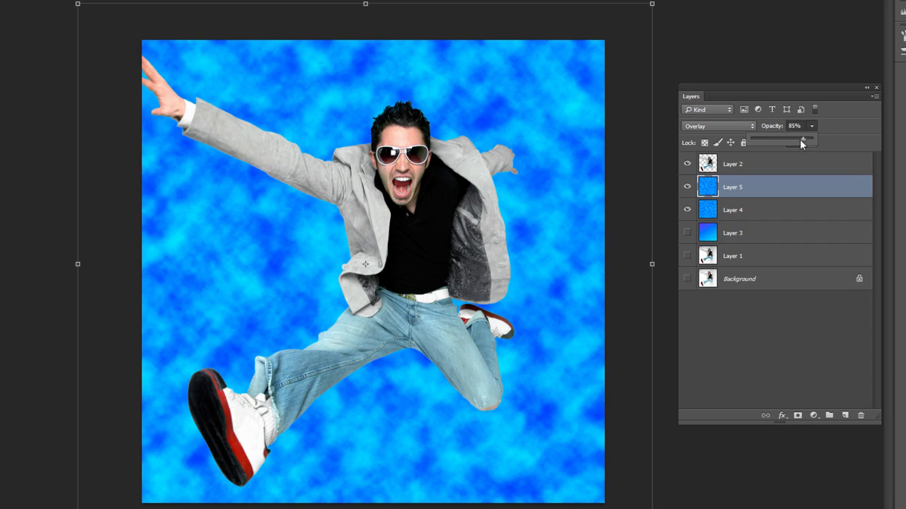
{"action": "left_click_drag", "start_coordinate": [801, 141], "coordinate": [805, 143]}
{"action": "left_click", "coordinate": [728, 210]}
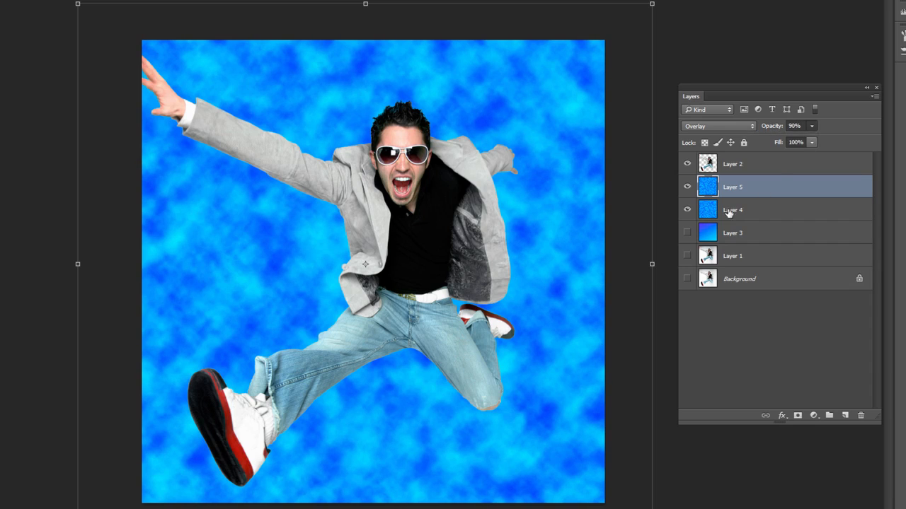
{"action": "left_click", "coordinate": [812, 126]}
{"action": "left_click_drag", "start_coordinate": [780, 138], "coordinate": [802, 140]}
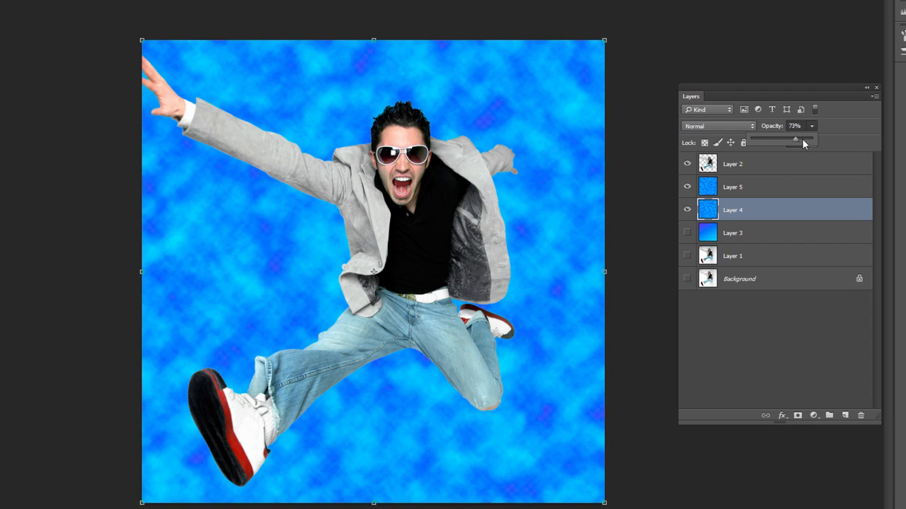
Step: Set Layer 4's opacity to 91% and blend it in Soft Light over the Layer 3 gradient, made visible again
{"action": "left_click", "coordinate": [838, 117]}
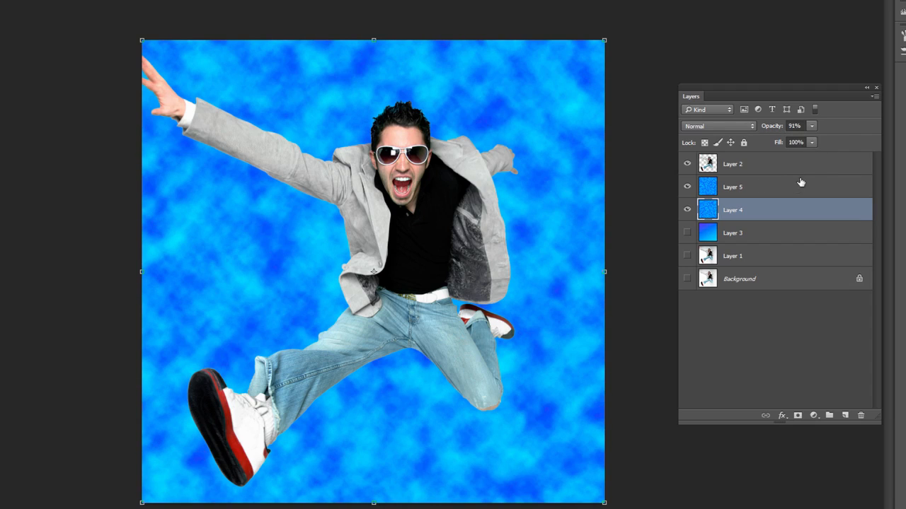
{"action": "left_click", "coordinate": [687, 232]}
{"action": "left_click", "coordinate": [725, 185]}
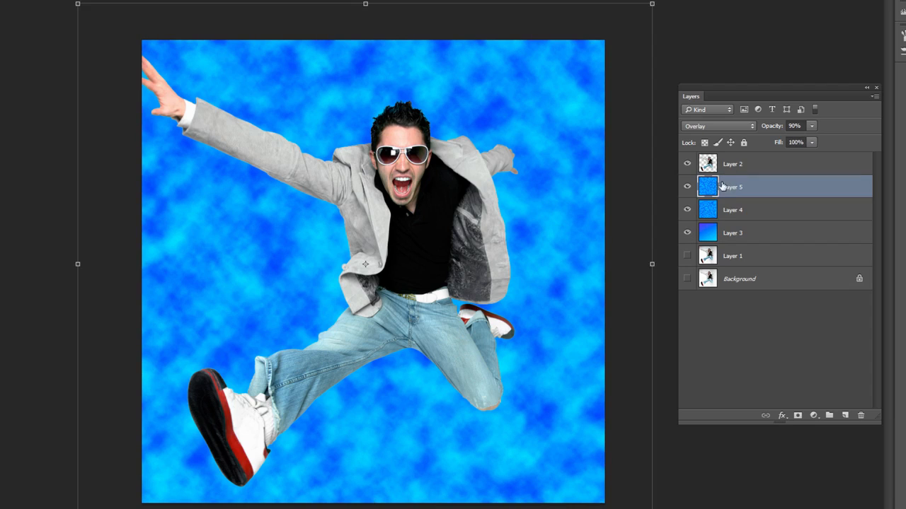
{"action": "left_click", "coordinate": [711, 216]}
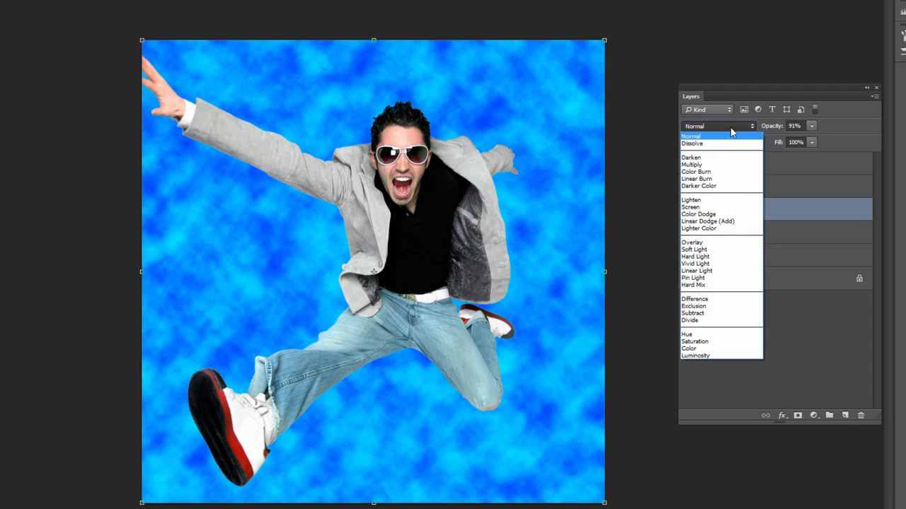
{"action": "left_click", "coordinate": [722, 252]}
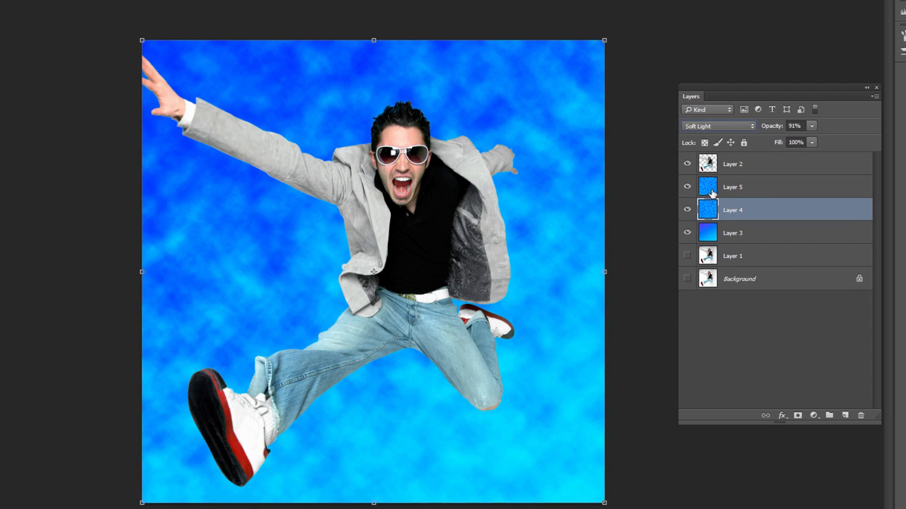
Step: Change the blend mode of Layer 5 to Soft Light
{"action": "left_click", "coordinate": [711, 191]}
{"action": "left_click", "coordinate": [718, 126]}
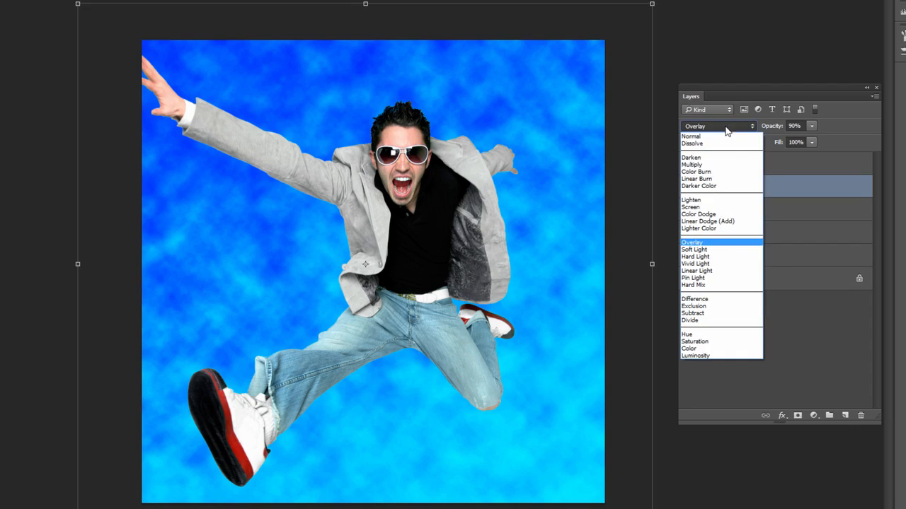
{"action": "left_click", "coordinate": [726, 252]}
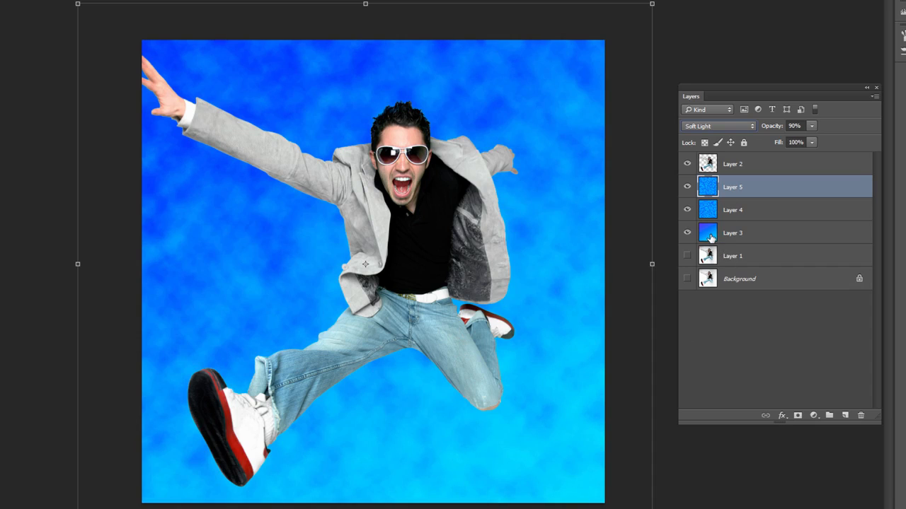
{"action": "left_click", "coordinate": [711, 237]}
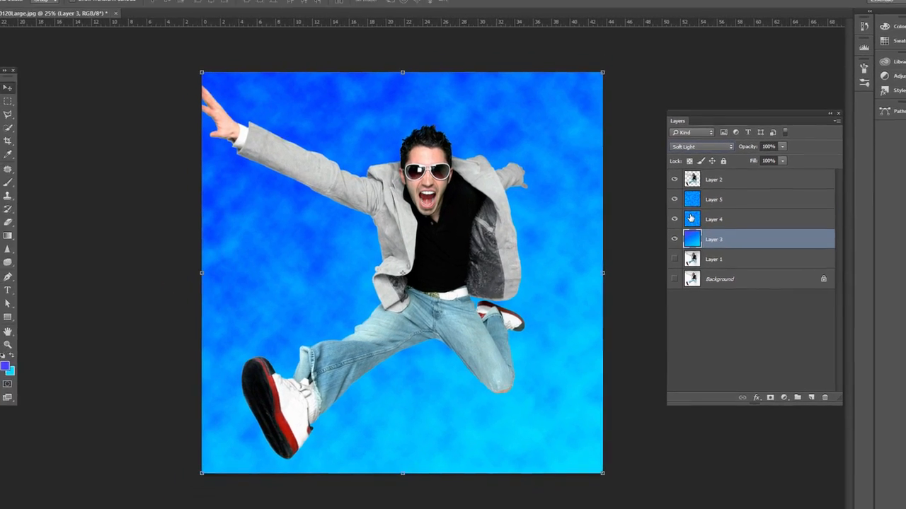
{"action": "left_click", "coordinate": [709, 206]}
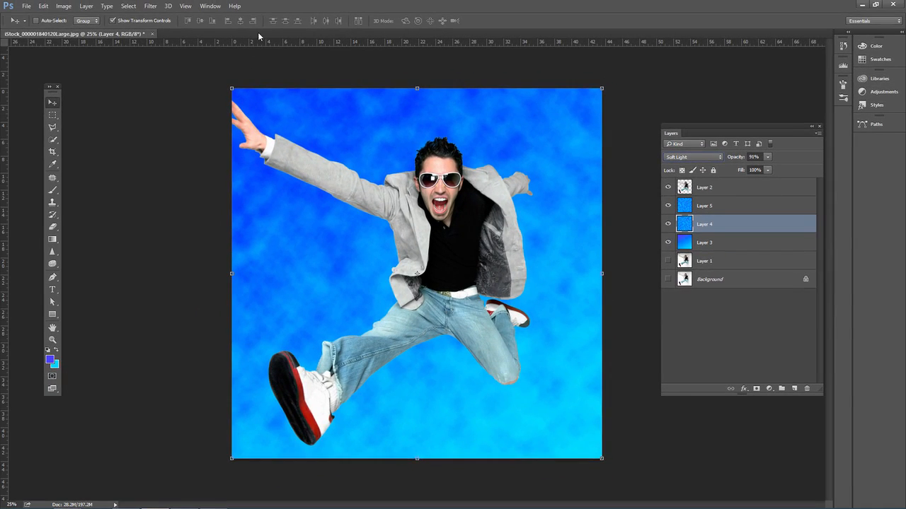
Step: Add a new layer directly above Layer 5 and fill it with the violet-blue foreground color
{"action": "left_click", "coordinate": [150, 7]}
{"action": "mouse_move", "coordinate": [203, 156]}
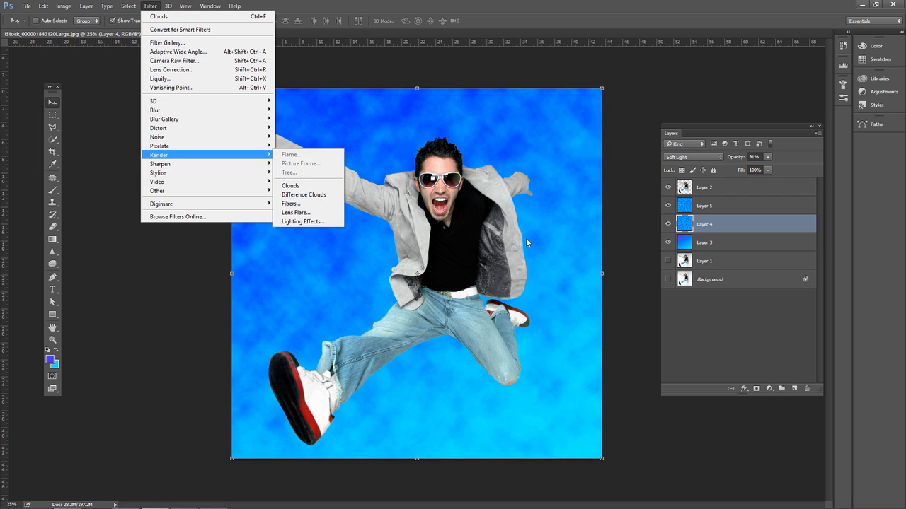
{"action": "left_click", "coordinate": [713, 196]}
{"action": "left_click", "coordinate": [709, 206]}
{"action": "left_click", "coordinate": [794, 389]}
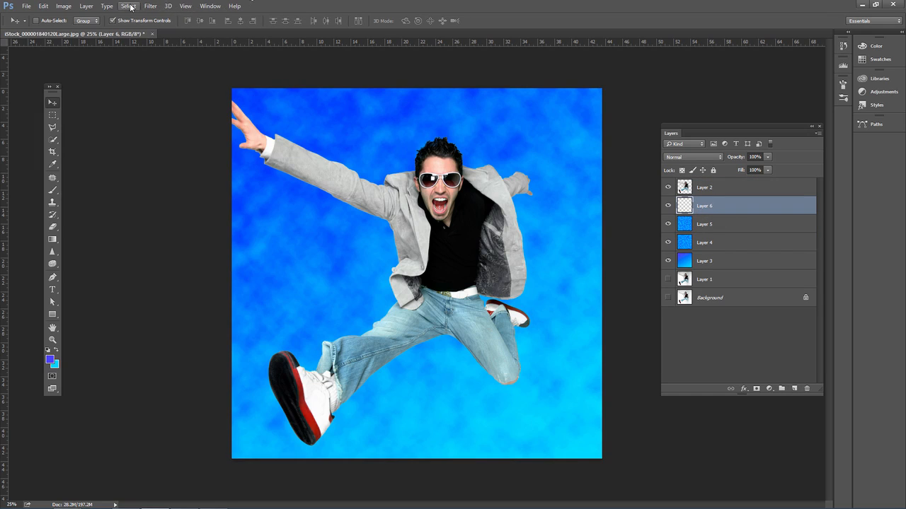
{"action": "key", "text": "alt+BackSpace"}
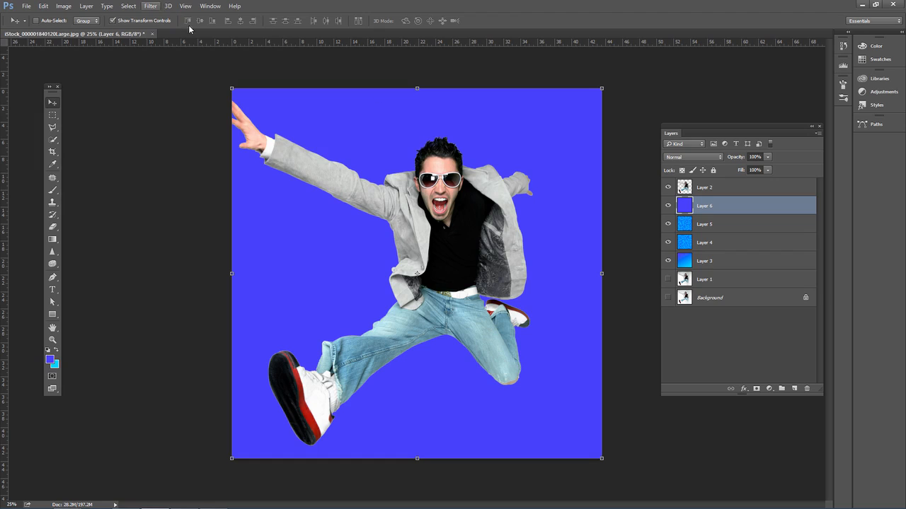
Step: Start Lighting Effects on the solid Layer 6 and enlarge the spotlight into a wide circle around the man
{"action": "left_click", "coordinate": [153, 7]}
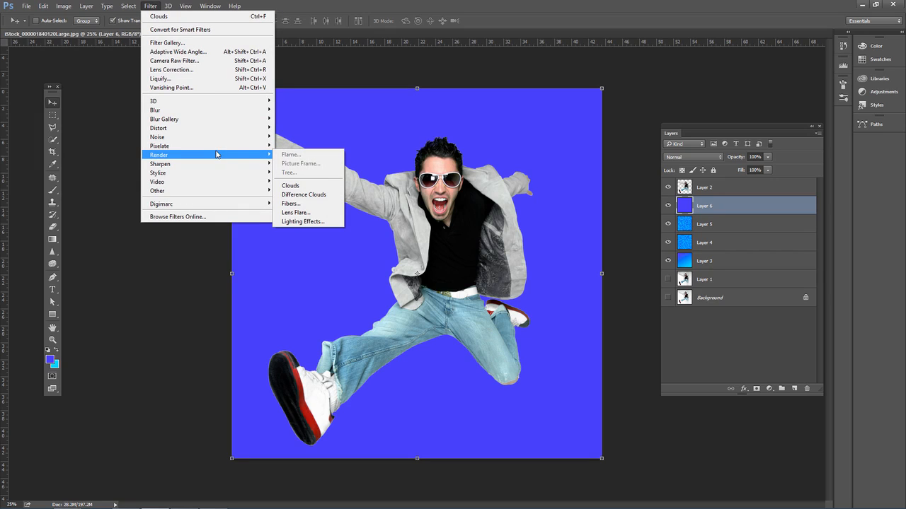
{"action": "left_click", "coordinate": [301, 222]}
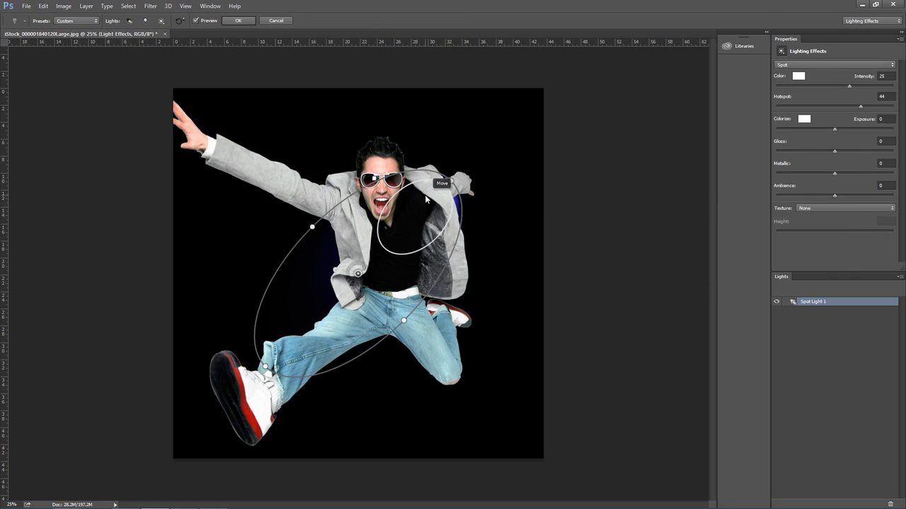
{"action": "left_click_drag", "start_coordinate": [458, 177], "coordinate": [498, 100]}
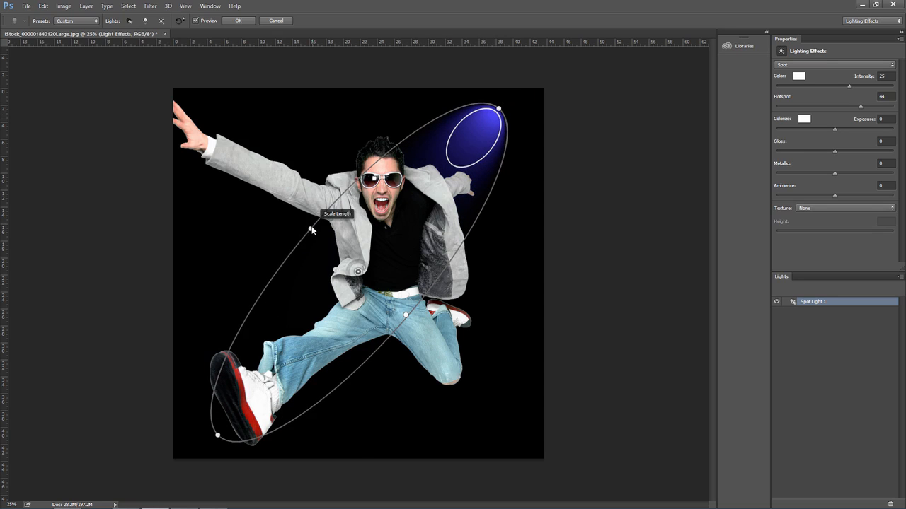
{"action": "left_click_drag", "start_coordinate": [312, 218], "coordinate": [173, 172]}
Step: Set the spotlight's intensity to 21, hotspot to 52 and exposure to 27, raise its gloss slightly, and apply the lighting
{"action": "left_click_drag", "start_coordinate": [849, 86], "coordinate": [863, 105]}
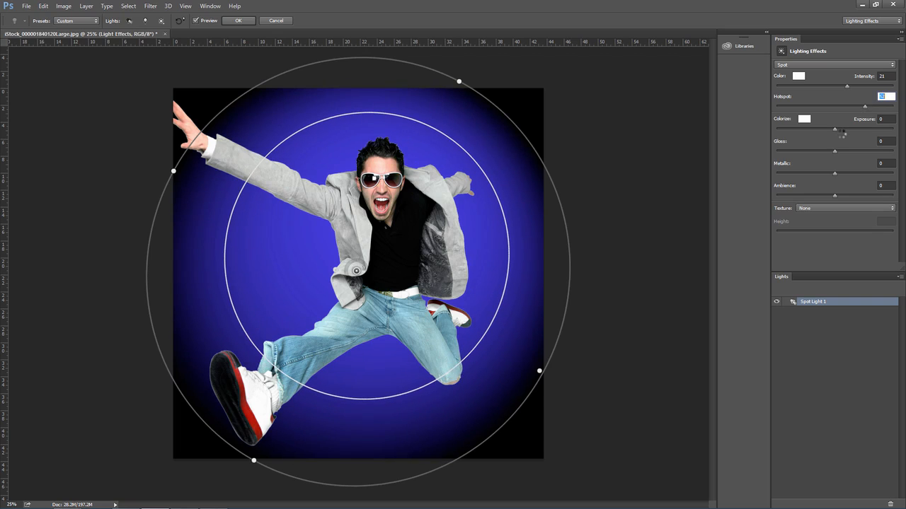
{"action": "mouse_move", "coordinate": [842, 134]}
{"action": "left_mouse_down"}
{"action": "mouse_move", "coordinate": [851, 128]}
{"action": "mouse_move", "coordinate": [842, 151]}
{"action": "left_mouse_up"}
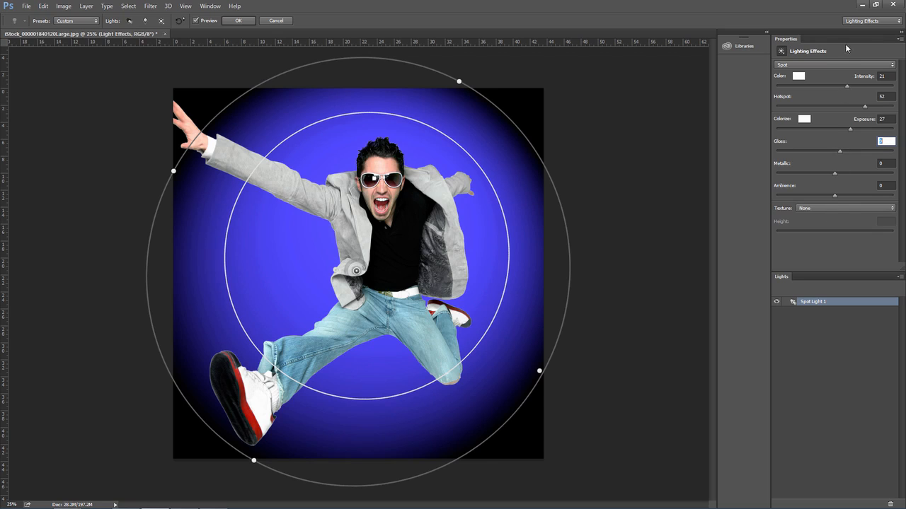
{"action": "left_click_drag", "start_coordinate": [791, 39], "coordinate": [558, 65]}
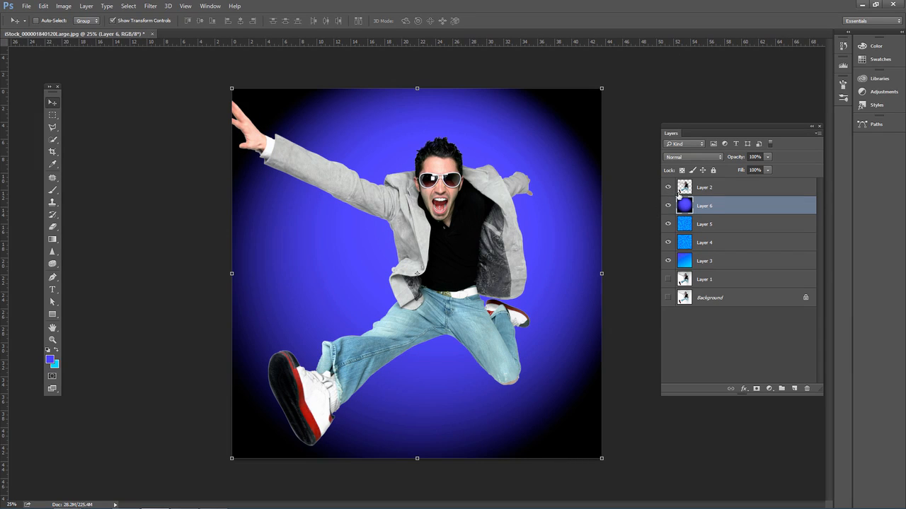
Step: Try Layer 6 in Multiply blend mode at 62% opacity
{"action": "left_click", "coordinate": [717, 157]}
{"action": "left_click", "coordinate": [704, 182]}
{"action": "left_click", "coordinate": [767, 156]}
{"action": "left_click_drag", "start_coordinate": [769, 170], "coordinate": [748, 168]}
Step: Try the Normal, Vivid Light, Pin Light, Lighten and Multiply blend modes on Layer 6
{"action": "left_click", "coordinate": [708, 157]}
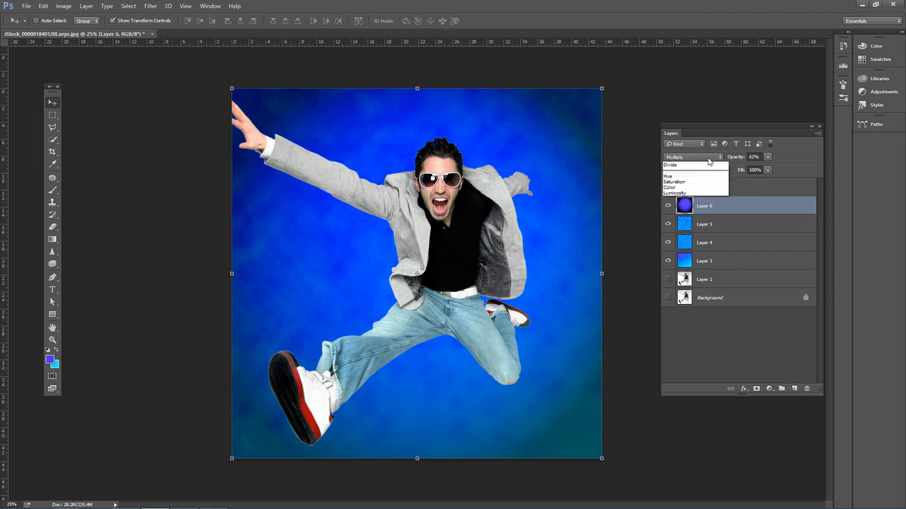
{"action": "left_click", "coordinate": [677, 166]}
{"action": "left_click", "coordinate": [706, 157]}
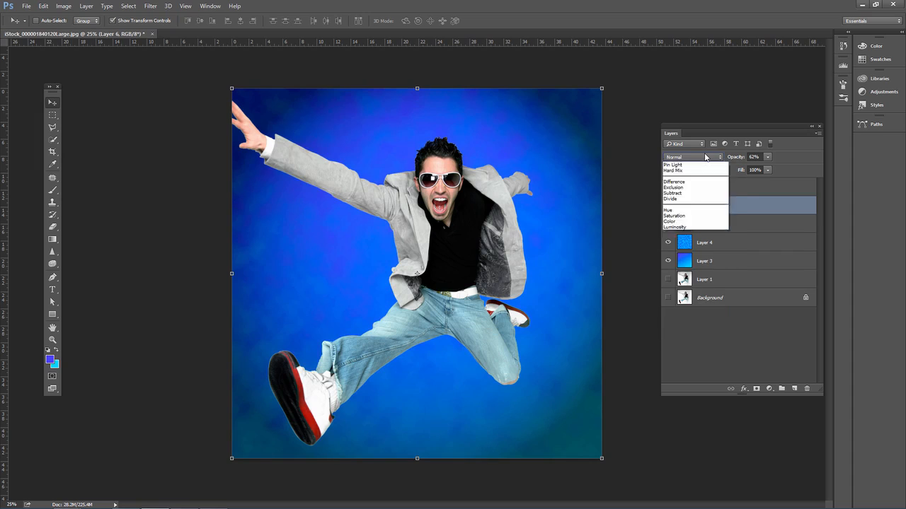
{"action": "left_click", "coordinate": [685, 267]}
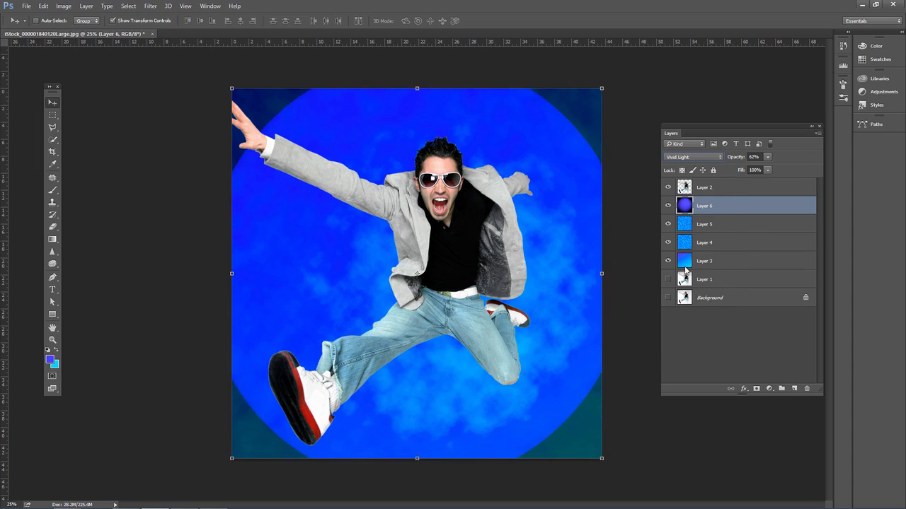
{"action": "left_click", "coordinate": [705, 158]}
{"action": "left_click", "coordinate": [680, 281]}
{"action": "left_click", "coordinate": [703, 157]}
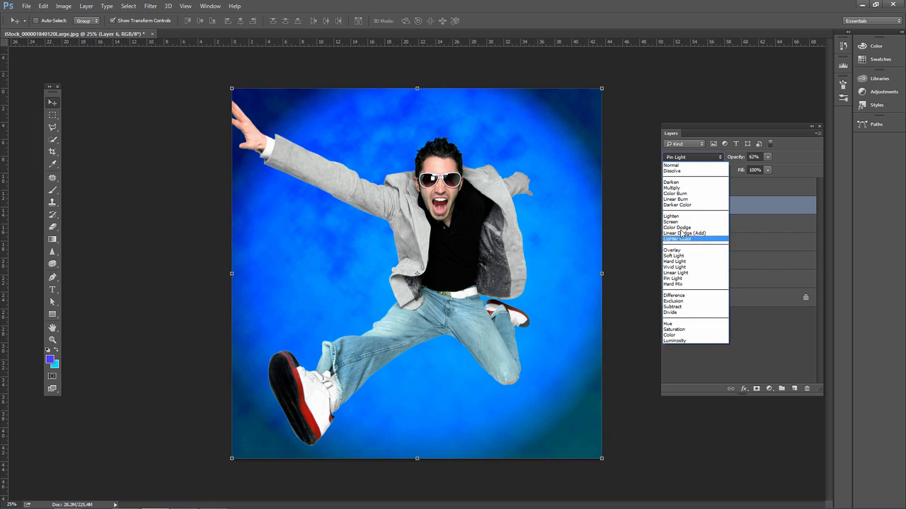
{"action": "left_click", "coordinate": [672, 216]}
{"action": "left_click", "coordinate": [690, 159]}
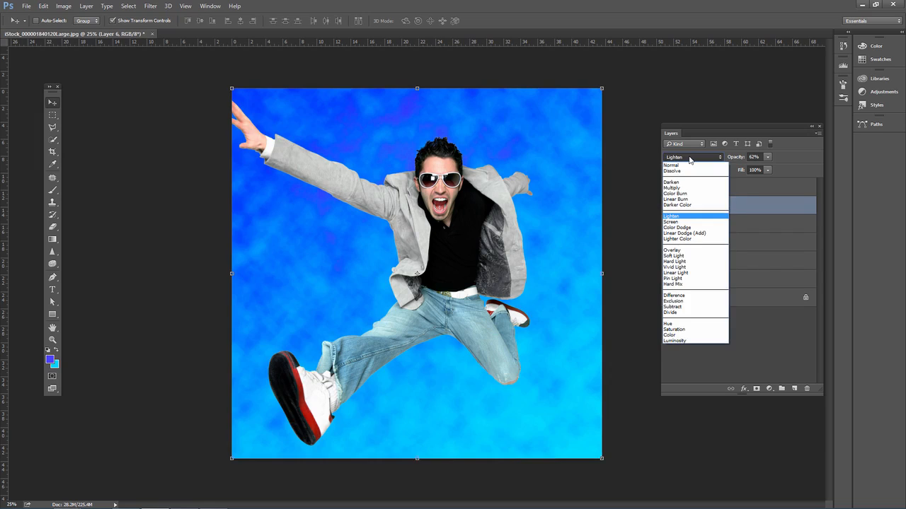
{"action": "left_click", "coordinate": [690, 158]}
{"action": "left_click", "coordinate": [690, 157]}
{"action": "left_click", "coordinate": [673, 187]}
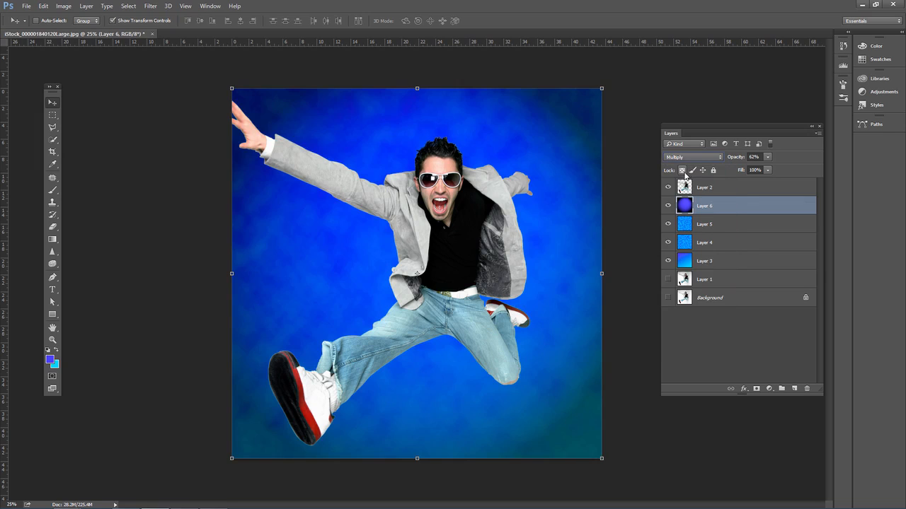
Step: Set Layer 6 to Normal blend mode with 50% opacity
{"action": "left_click", "coordinate": [687, 157]}
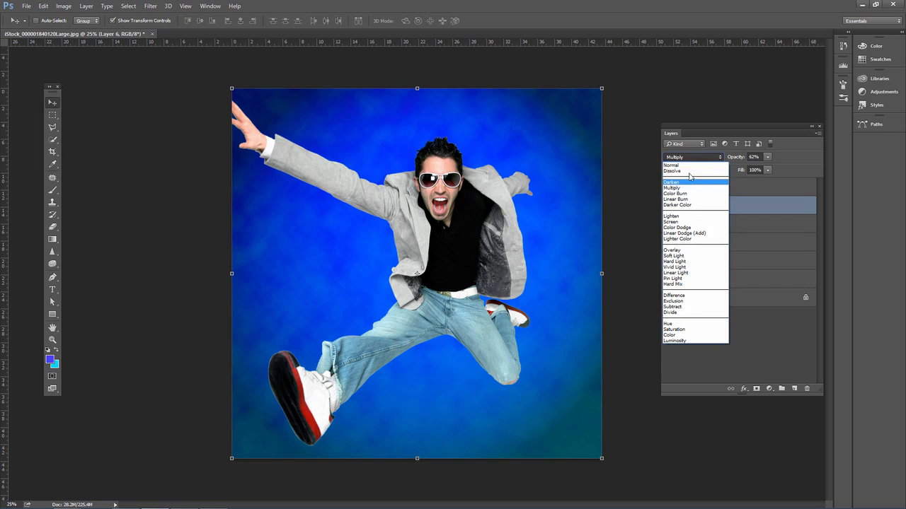
{"action": "left_click", "coordinate": [685, 165]}
{"action": "left_click", "coordinate": [767, 157]}
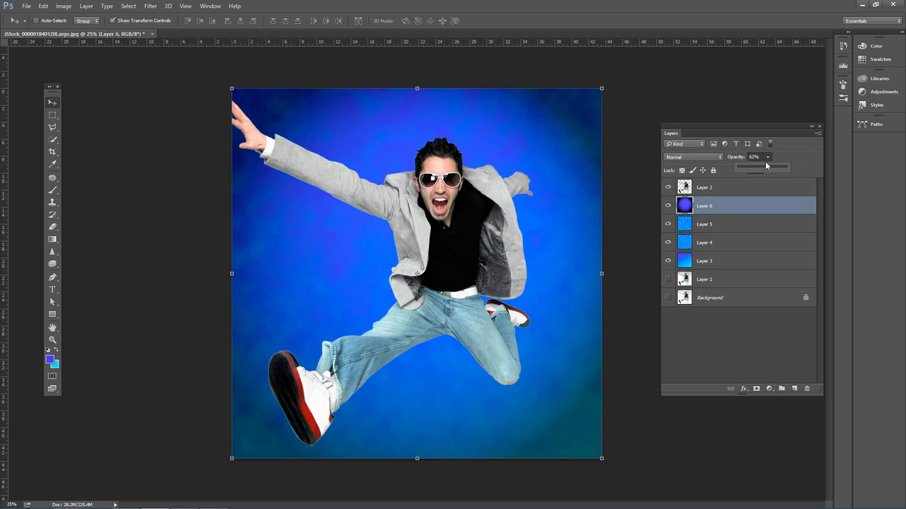
{"action": "left_click_drag", "start_coordinate": [753, 168], "coordinate": [762, 169]}
Step: Compare the background with Layer 6 hidden and shown, without transform handles around the canvas
{"action": "left_click", "coordinate": [52, 114]}
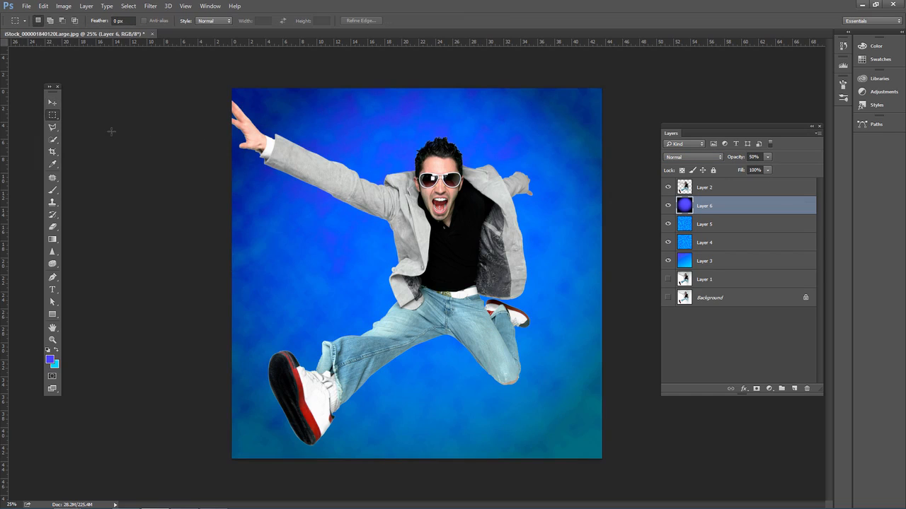
{"action": "left_click", "coordinate": [668, 206]}
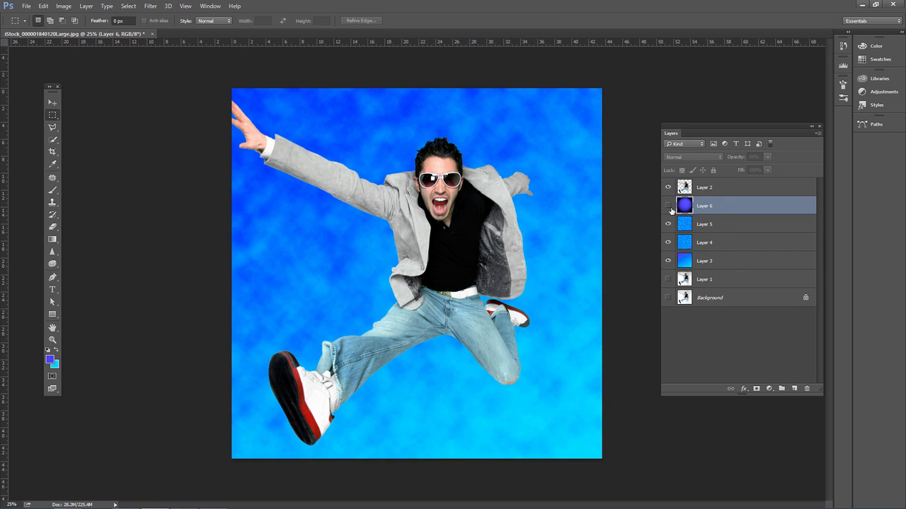
{"action": "left_click", "coordinate": [668, 205]}
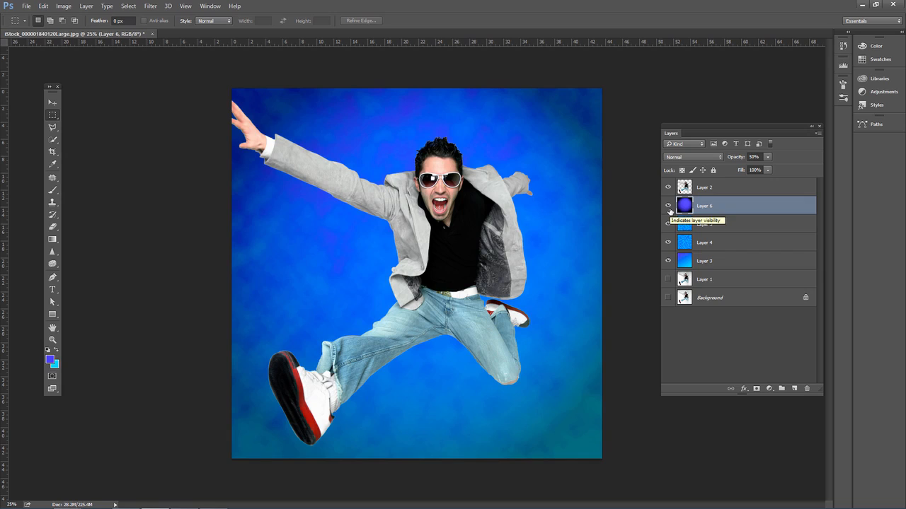